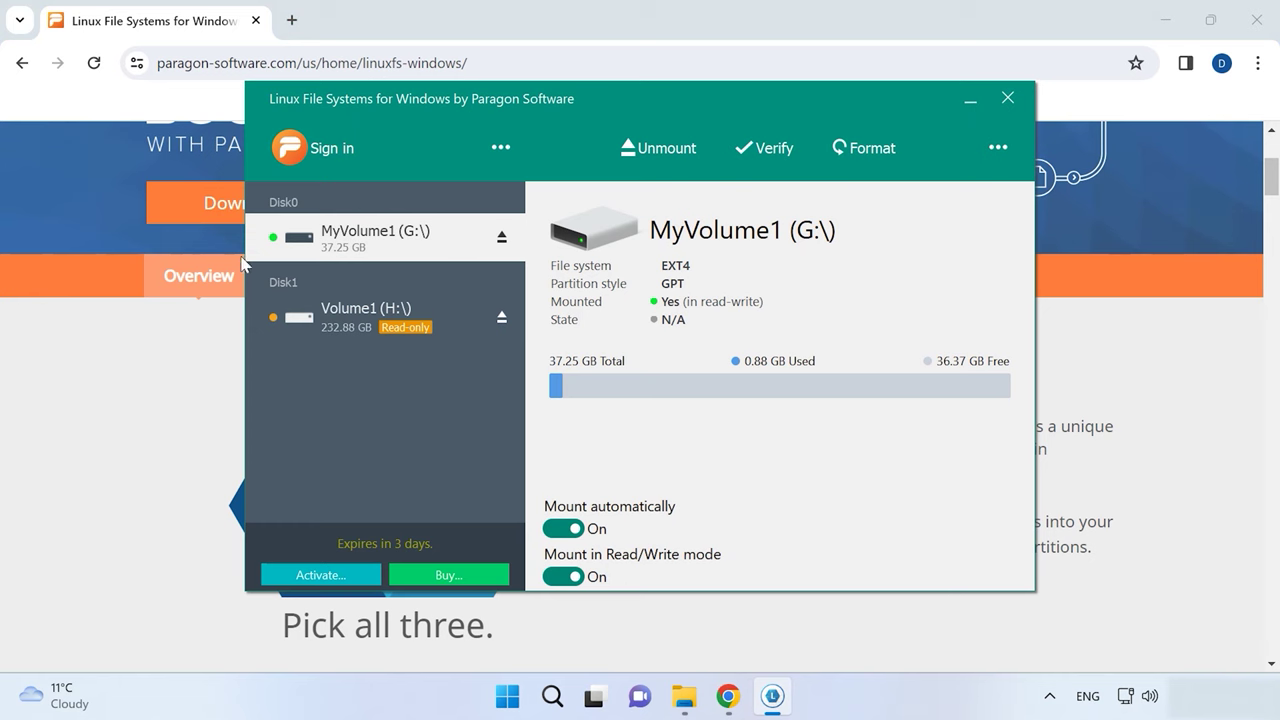
Step: Select Volume1 (H:\) and check the file system of Local Disk (H:) in its File Explorer properties
{"action": "left_click", "coordinate": [405, 325]}
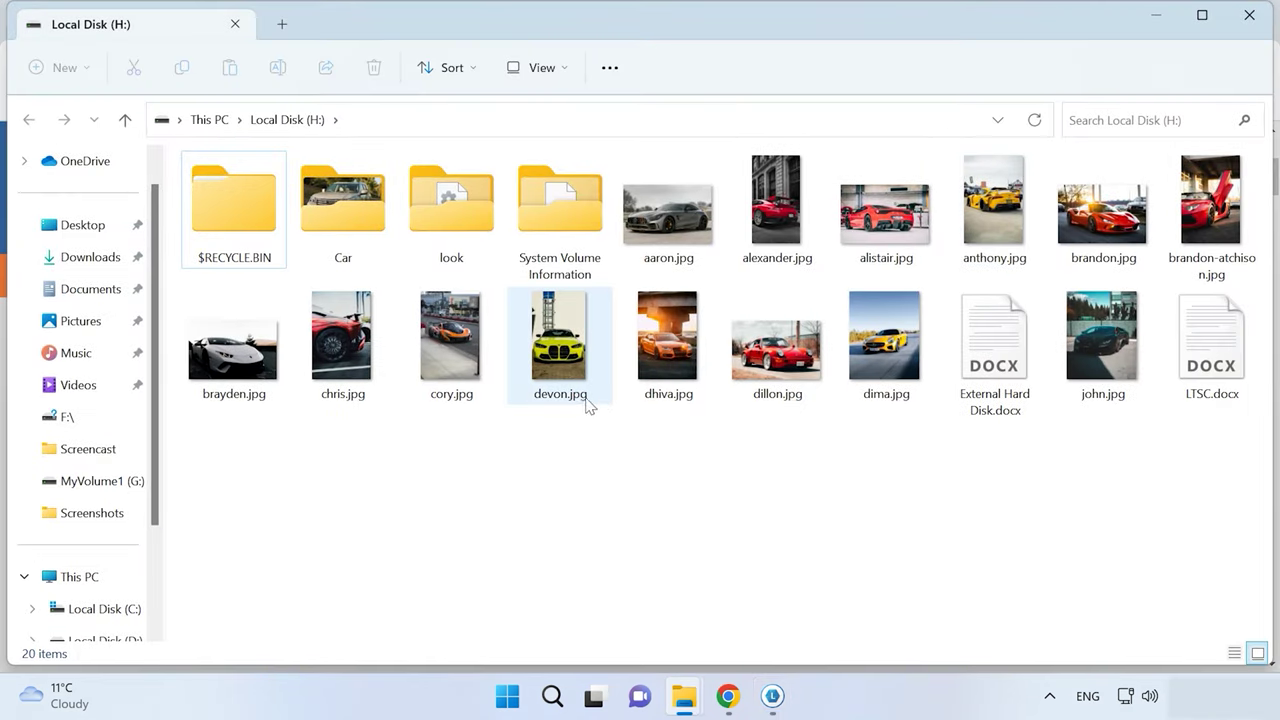
{"action": "left_click", "coordinate": [410, 120]}
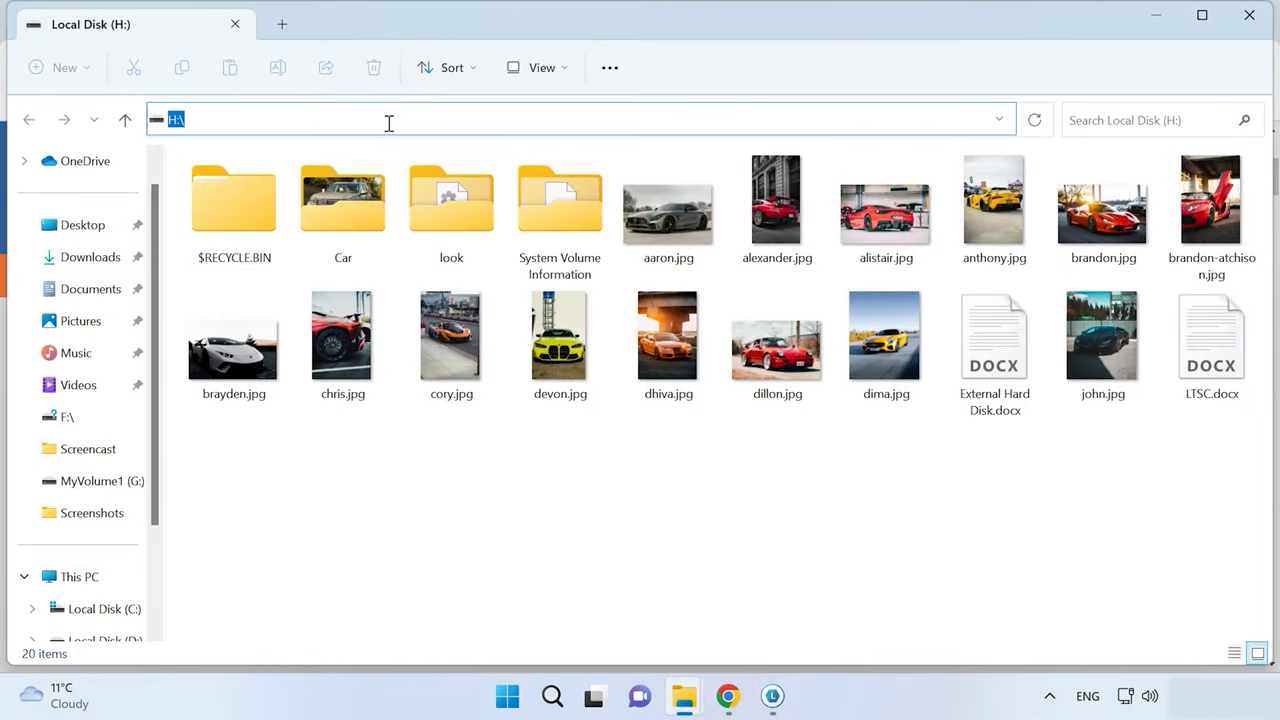
{"action": "left_click", "coordinate": [125, 120]}
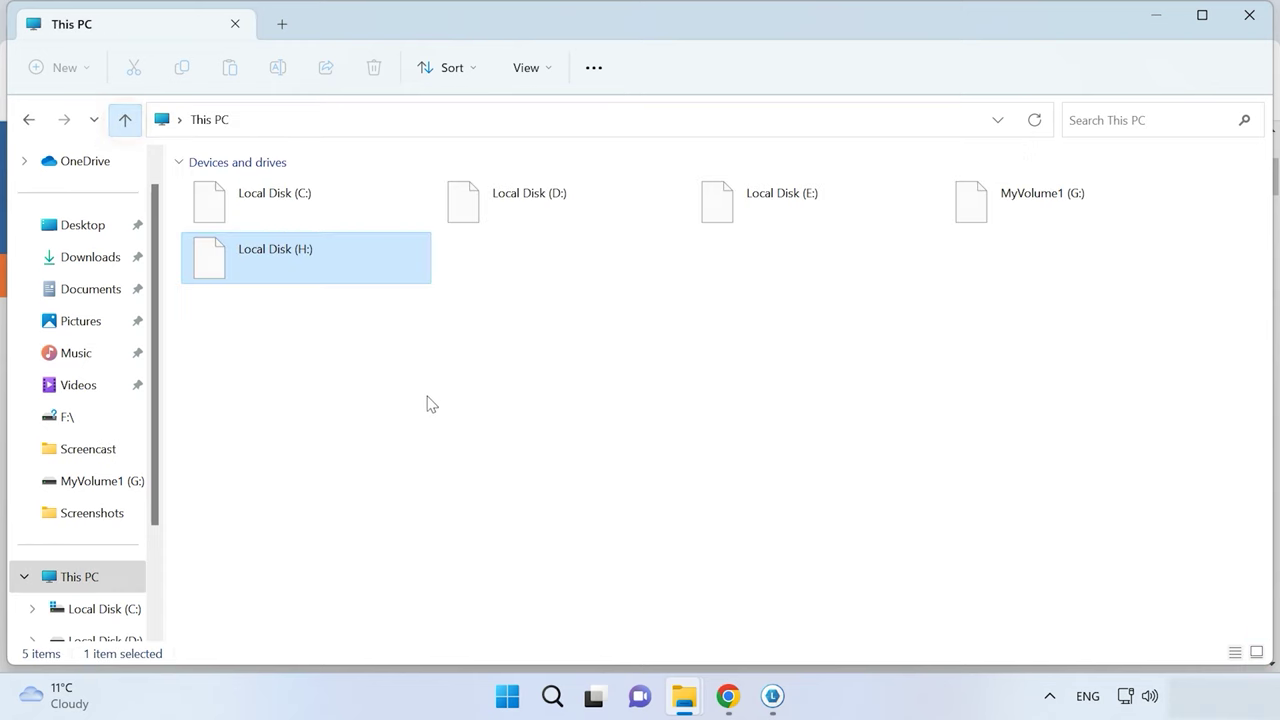
{"action": "right_click", "coordinate": [330, 290]}
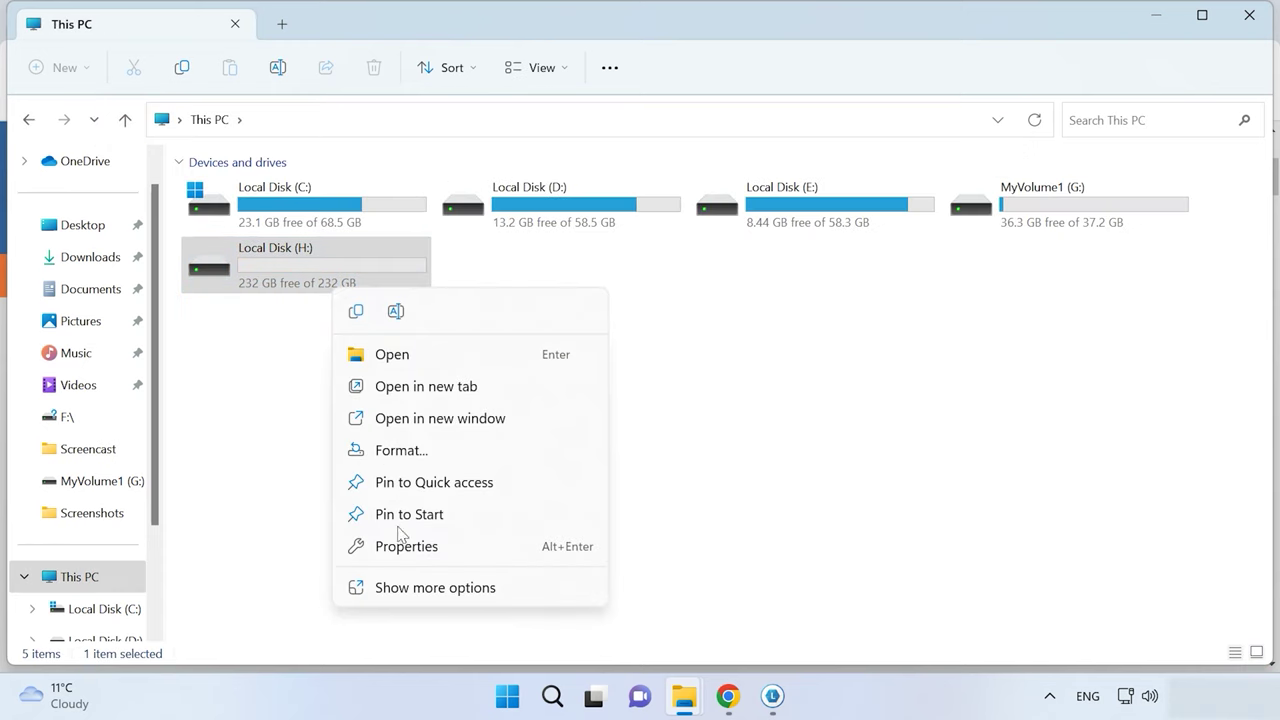
{"action": "left_click", "coordinate": [438, 553]}
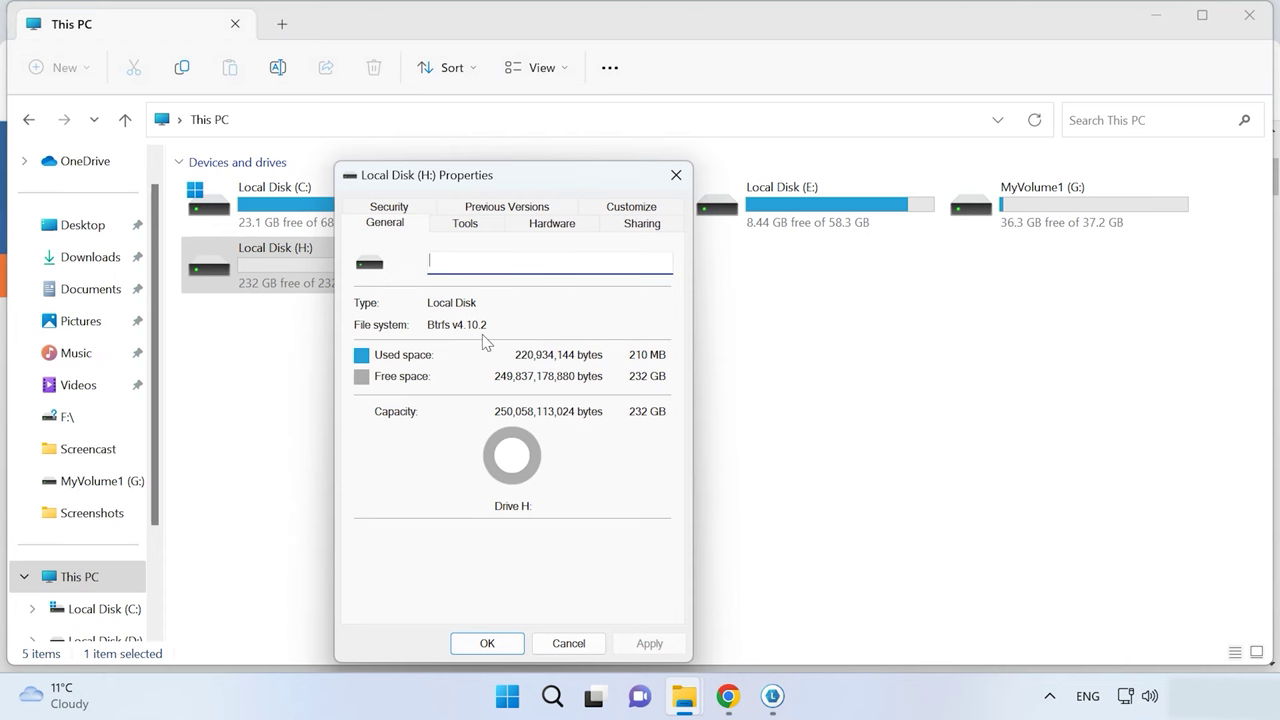
{"action": "left_click", "coordinate": [487, 643]}
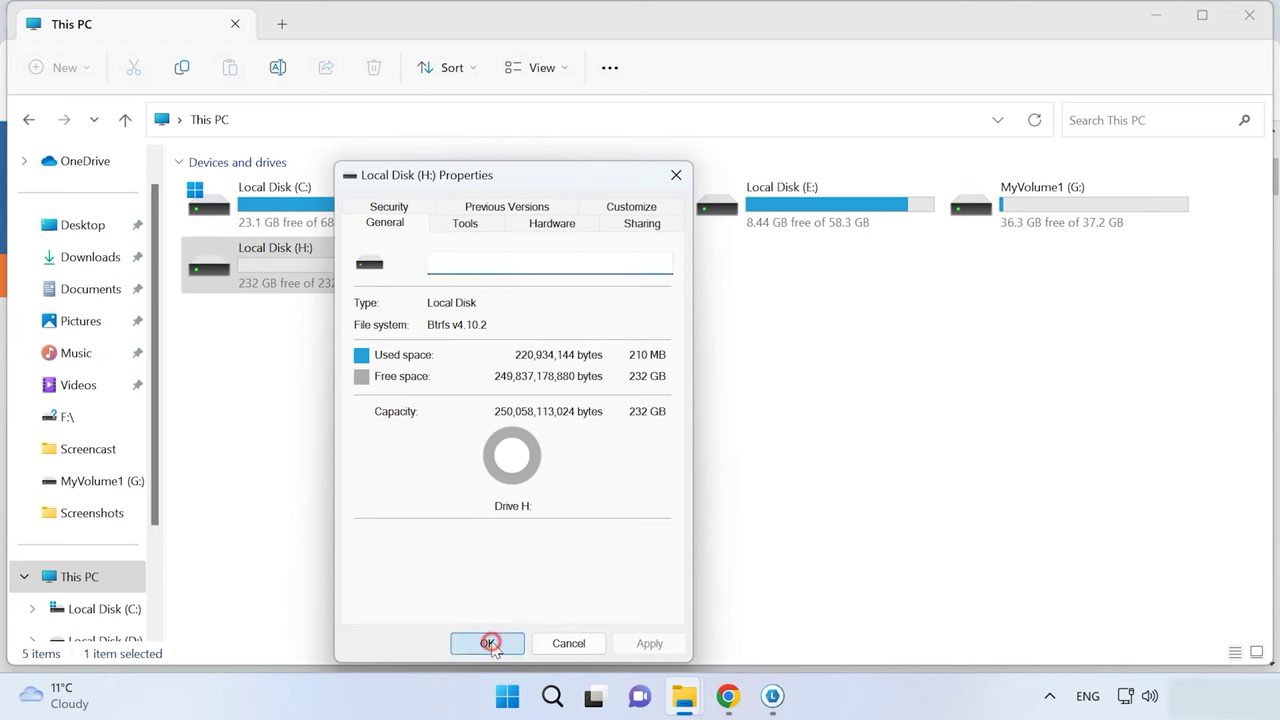
Step: Open Local Disk (H:), view the contents of its Car folder and return to the drive's root
{"action": "double_click", "coordinate": [306, 265]}
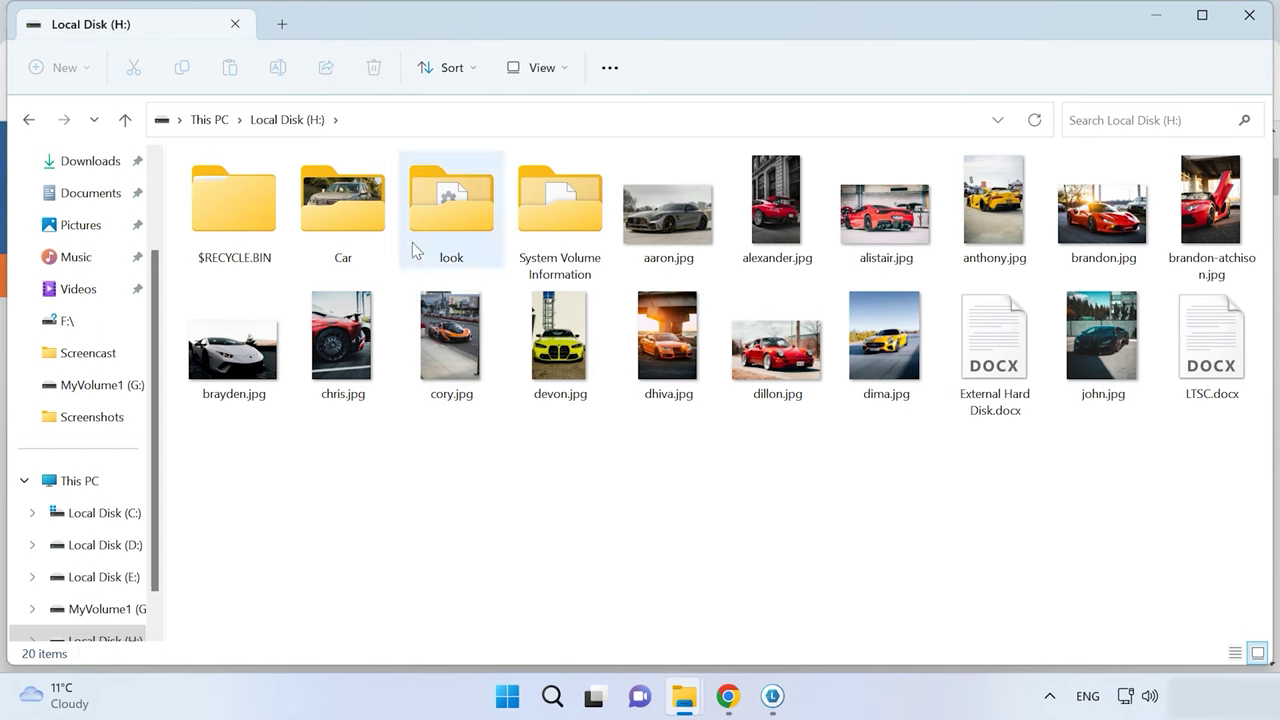
{"action": "double_click", "coordinate": [323, 212]}
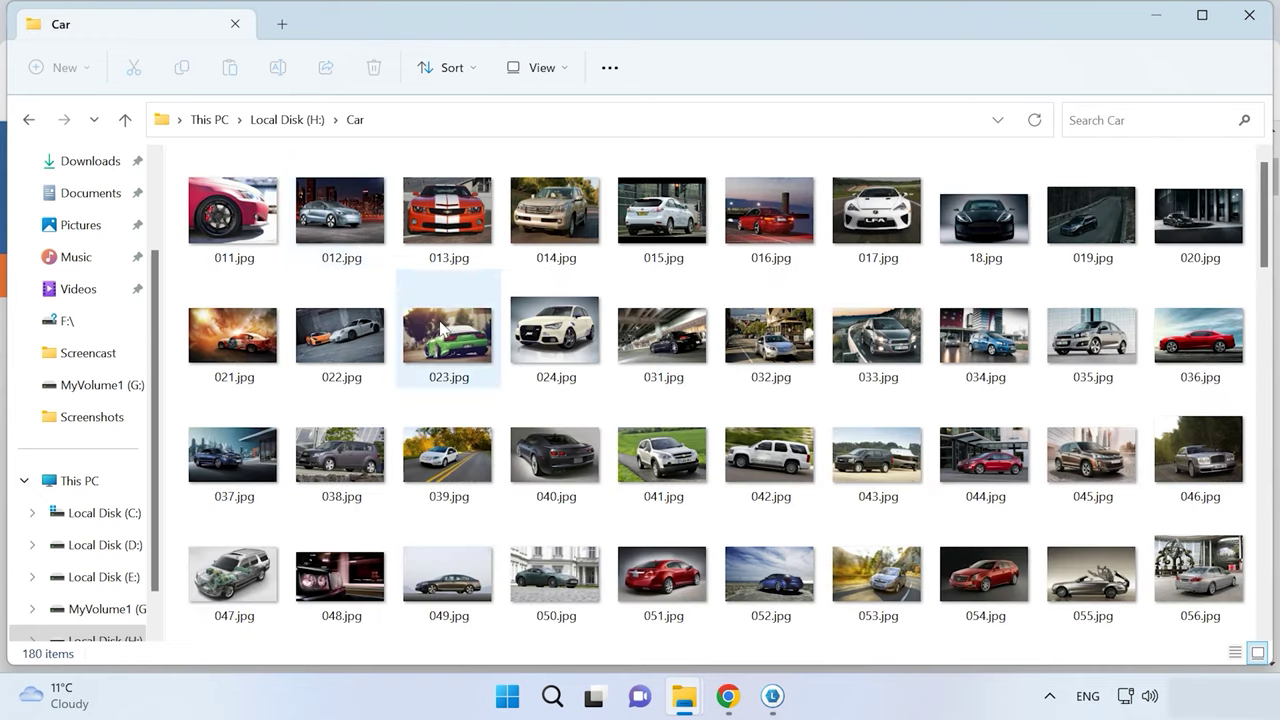
{"action": "left_click", "coordinate": [125, 120]}
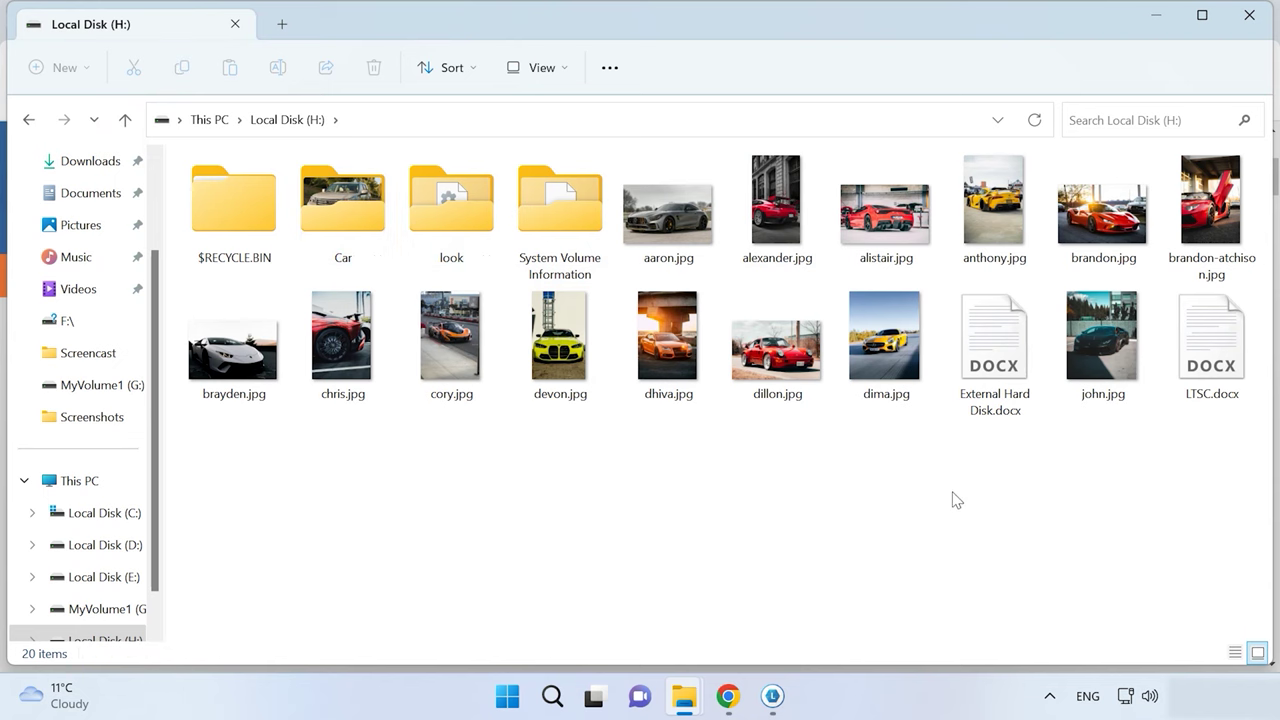
Step: Switch to Linux File Systems for Windows and view the mount details of Volume1 (H:\) and the program's available options
{"action": "left_click", "coordinate": [772, 696]}
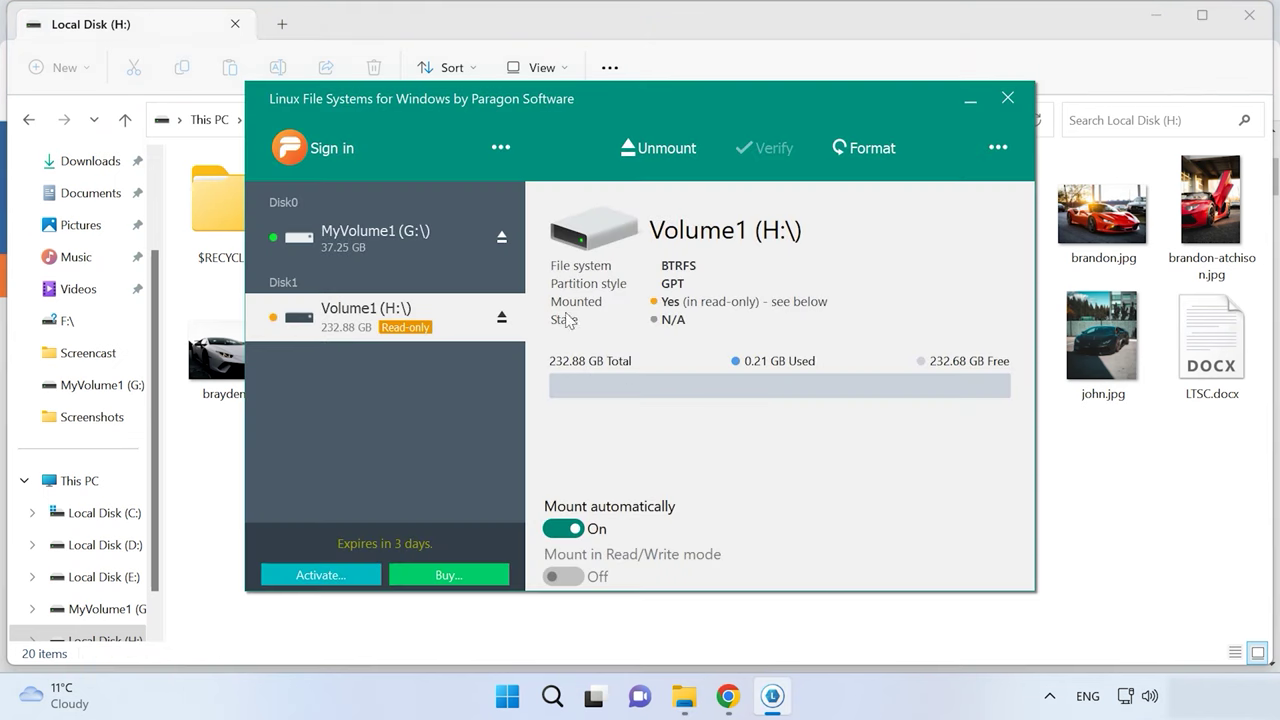
{"action": "left_click", "coordinate": [503, 147]}
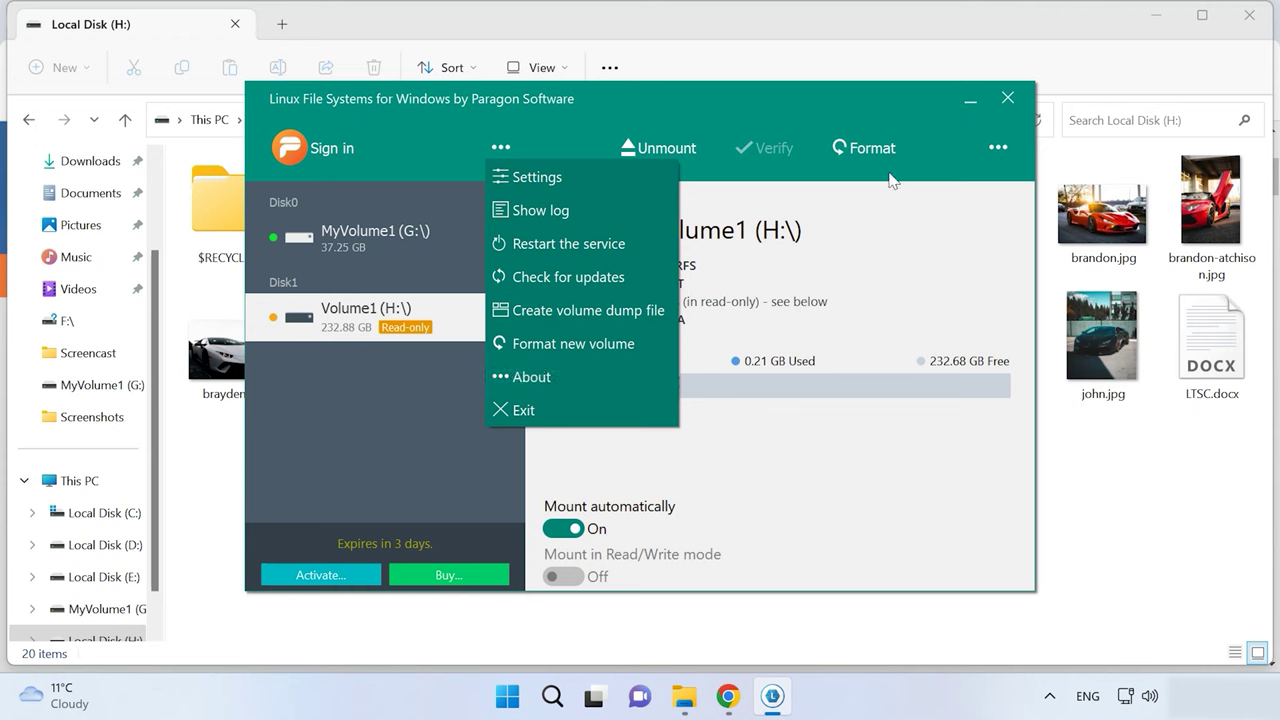
{"action": "left_click", "coordinate": [426, 457]}
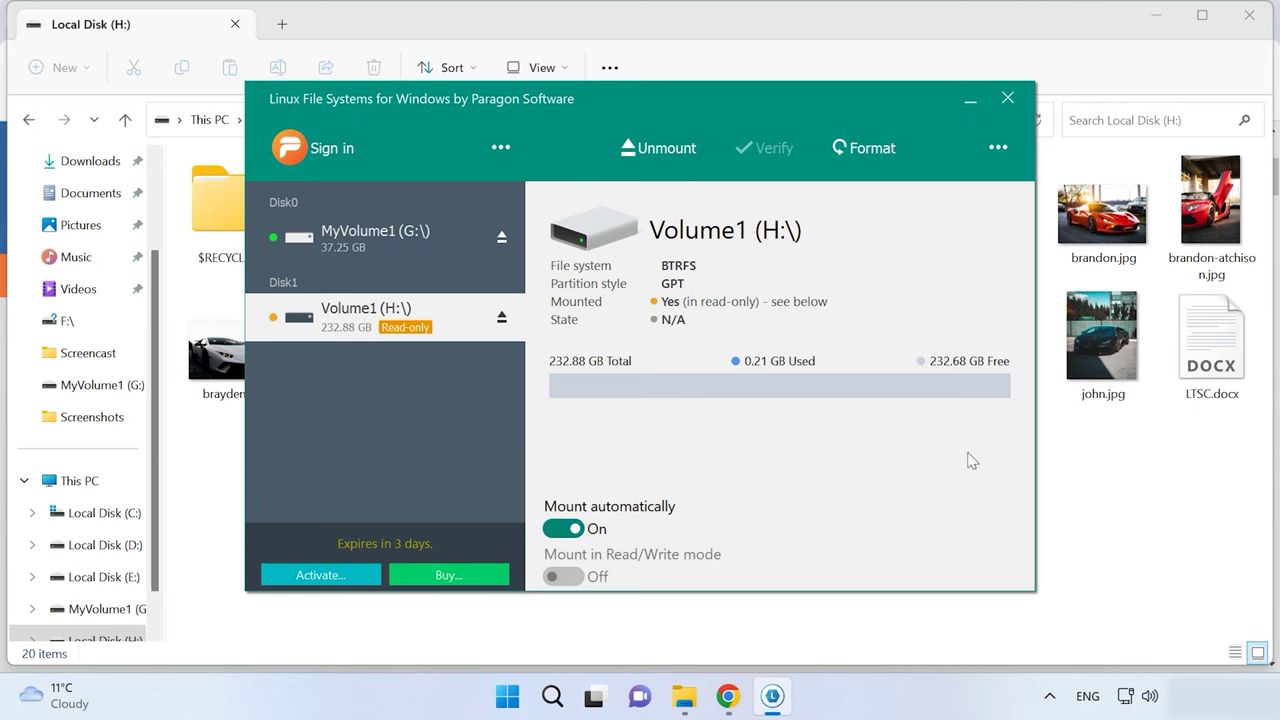
Step: Return to File Explorer and browse all the images in the Car folder on Local Disk (H:)
{"action": "left_click", "coordinate": [1085, 474]}
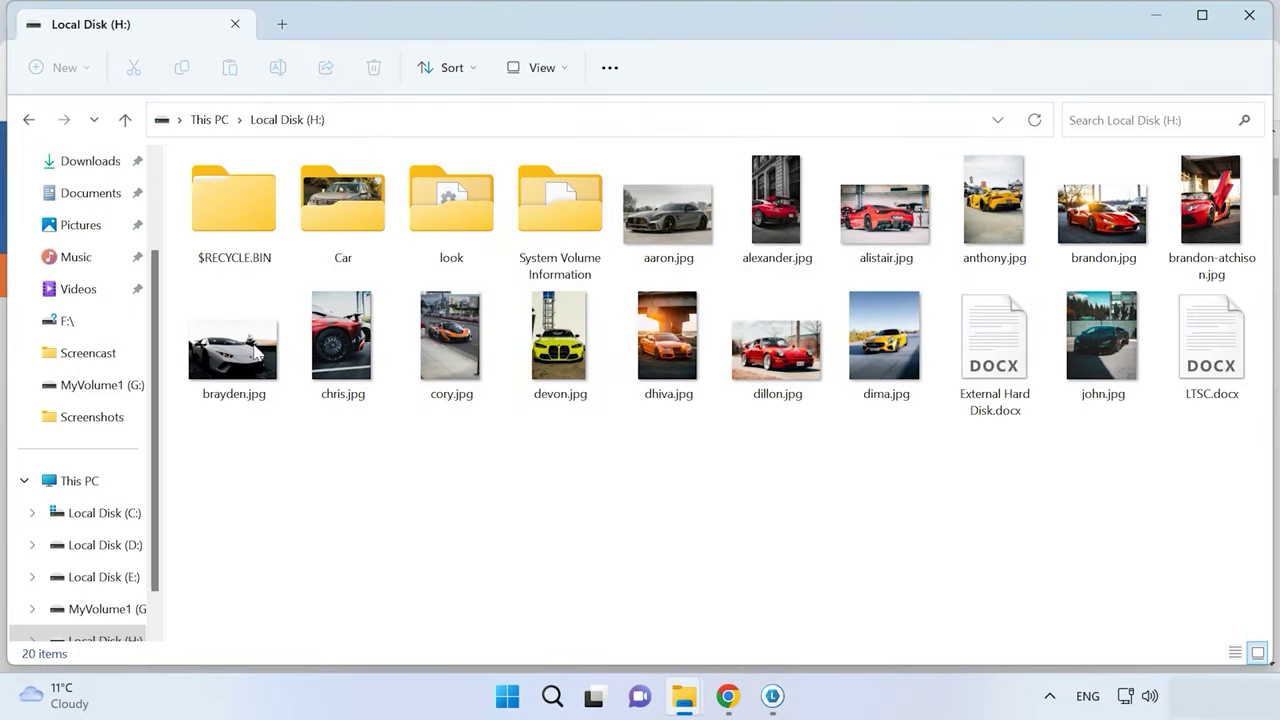
{"action": "double_click", "coordinate": [337, 214]}
{"action": "scroll", "coordinate": [465, 330], "scroll_direction": "down", "scroll_amount": 3}
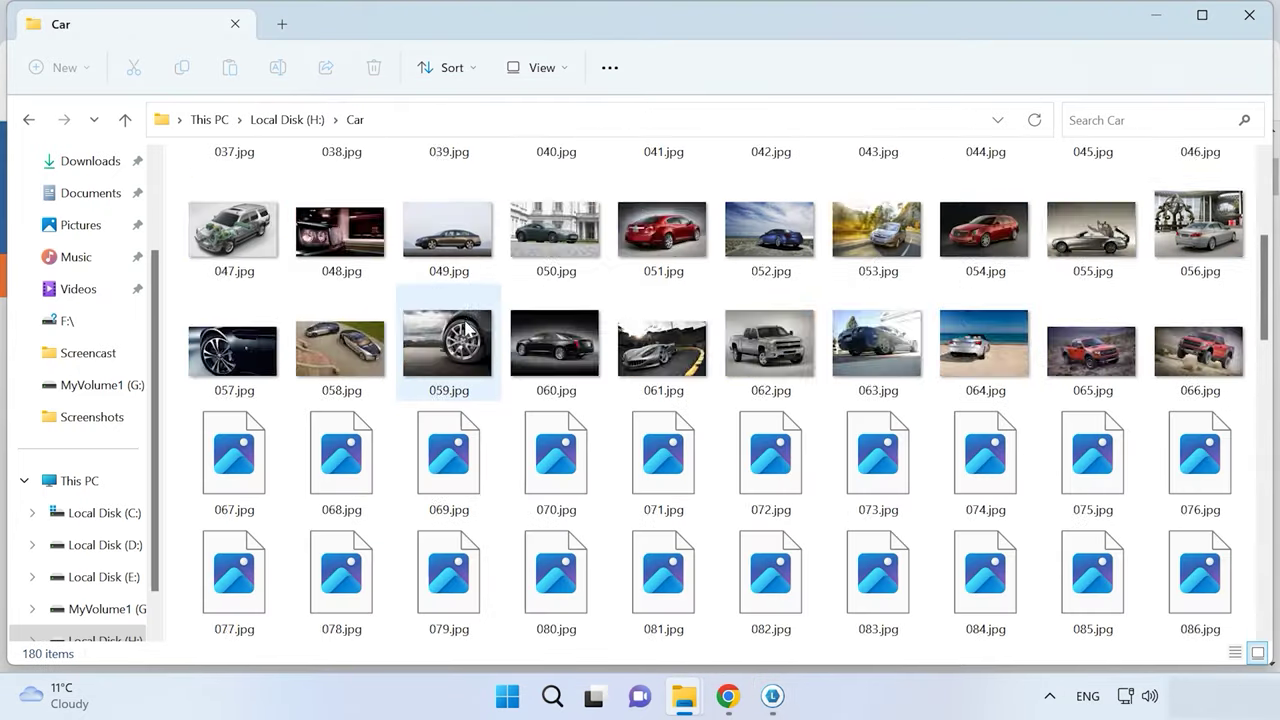
{"action": "scroll", "coordinate": [465, 330], "scroll_direction": "down", "scroll_amount": 10}
{"action": "scroll", "coordinate": [445, 350], "scroll_direction": "up", "scroll_amount": 12}
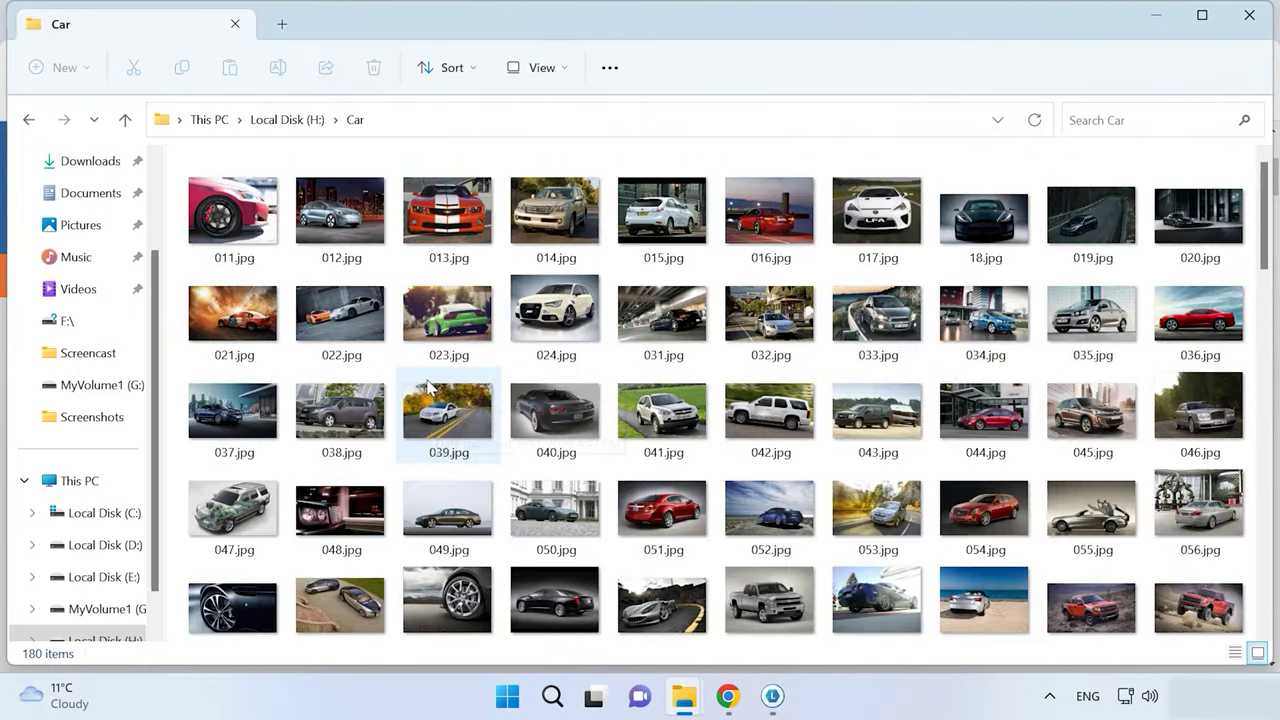
{"action": "left_click", "coordinate": [125, 119]}
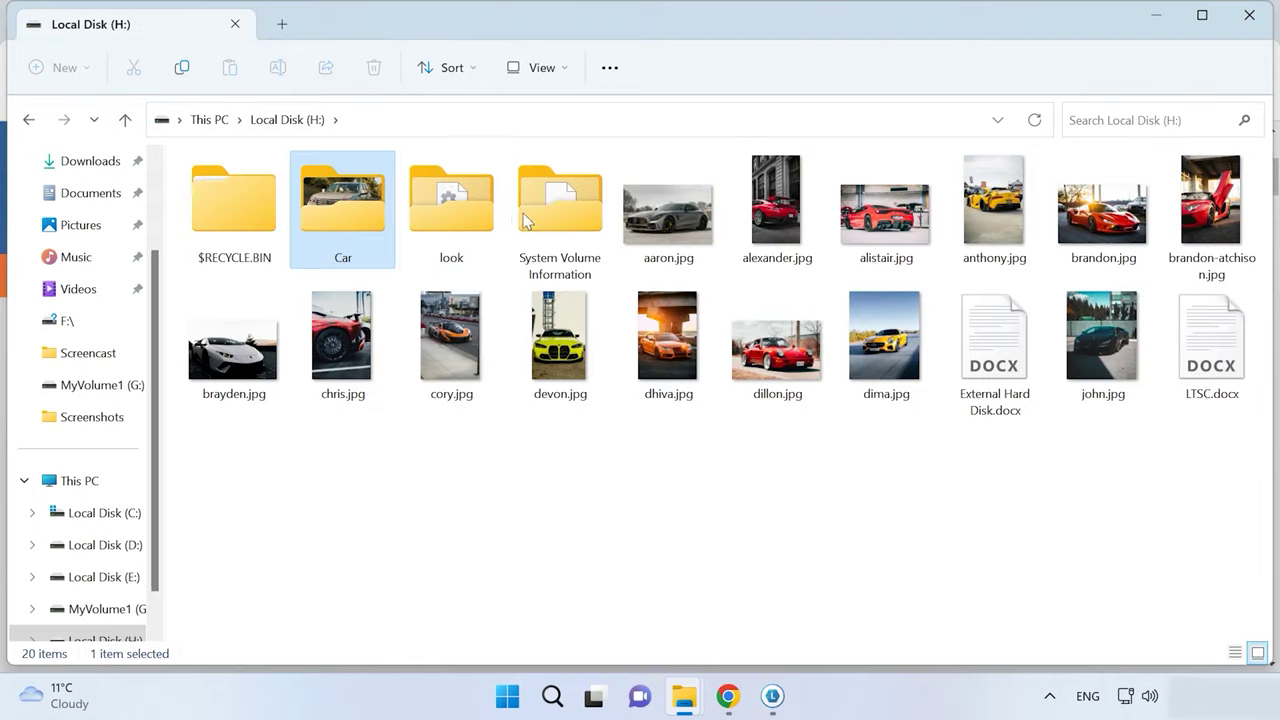
Step: Browse the images in the look folder on Local Disk (H:) and return to the drive's root
{"action": "double_click", "coordinate": [446, 211]}
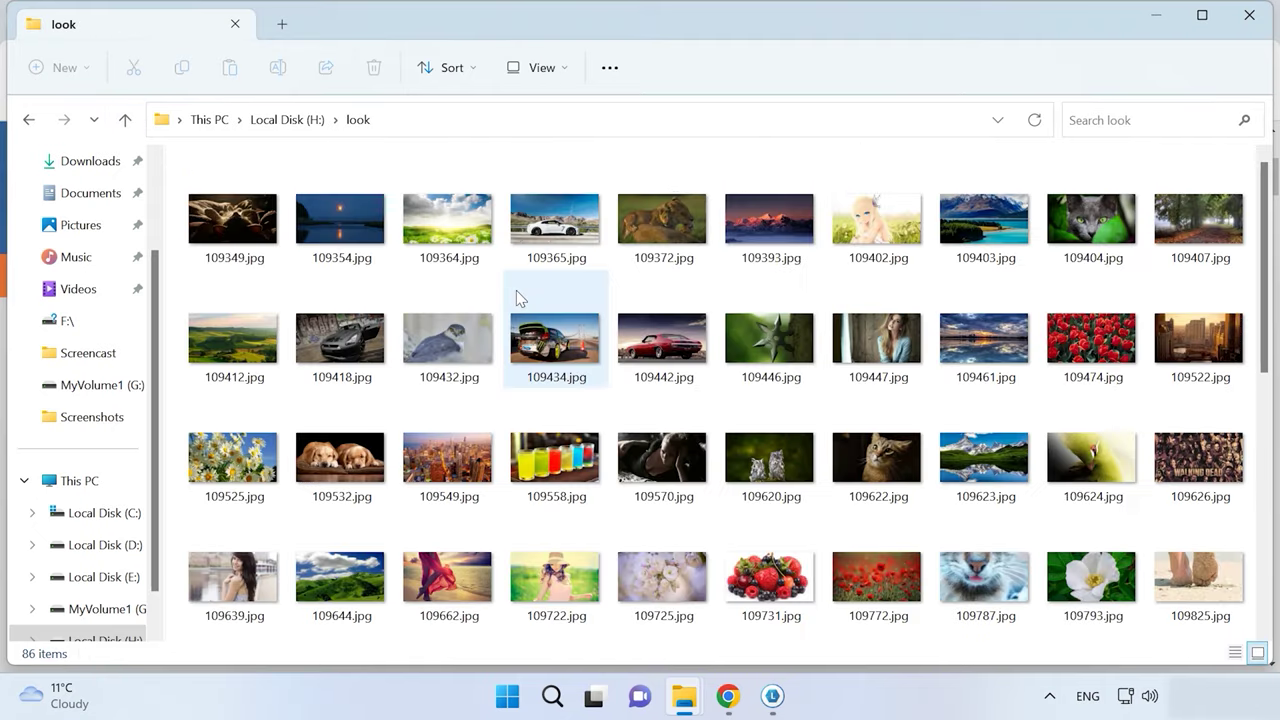
{"action": "scroll", "coordinate": [517, 290], "scroll_direction": "down", "scroll_amount": 5}
{"action": "scroll", "coordinate": [517, 290], "scroll_direction": "up", "scroll_amount": 5}
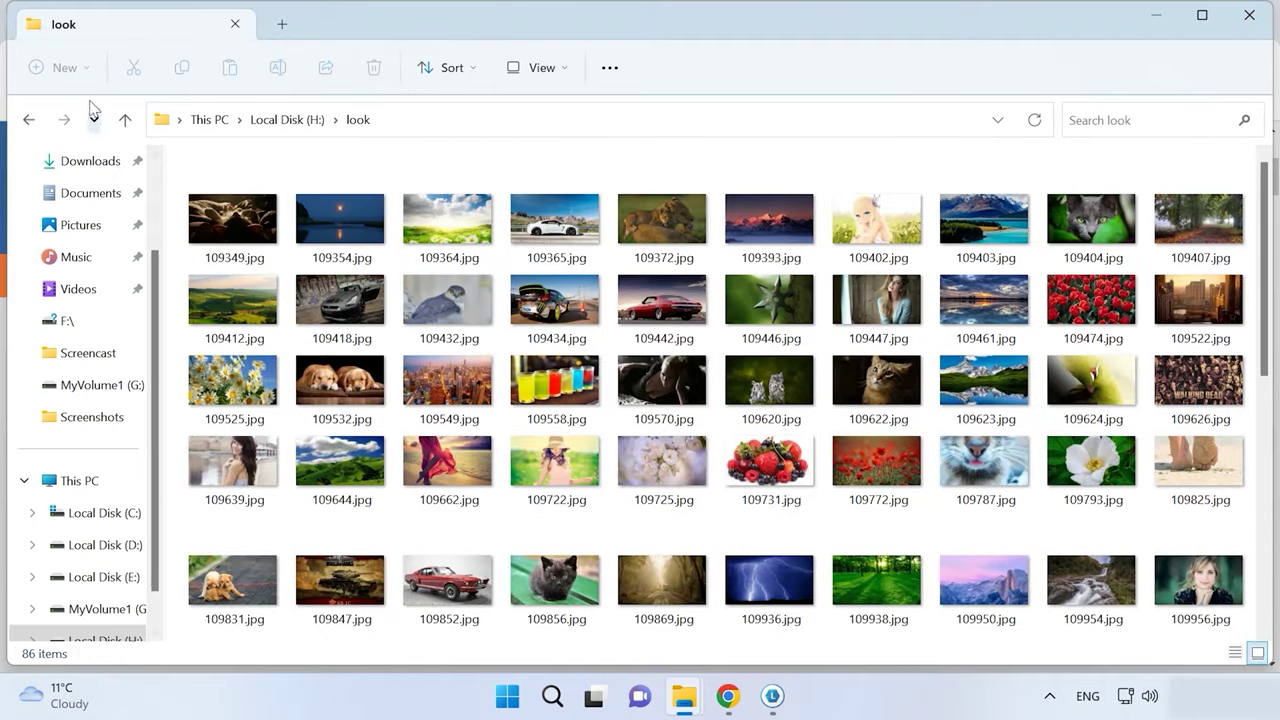
{"action": "left_click", "coordinate": [125, 119]}
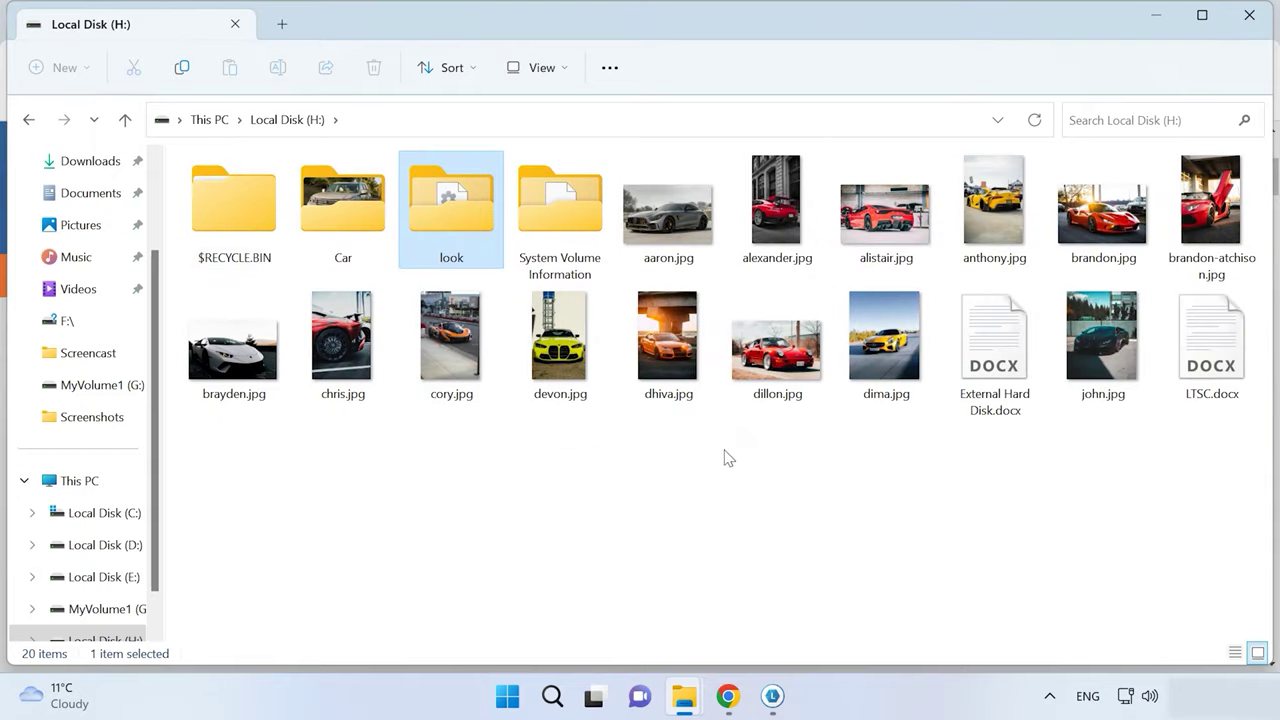
Step: Copy devon.jpg and dhiva.jpg from Local Disk (H:) into folder 1 on Local Disk (C:)
{"action": "left_click_drag", "start_coordinate": [724, 453], "coordinate": [565, 372]}
{"action": "right_click", "coordinate": [565, 372]}
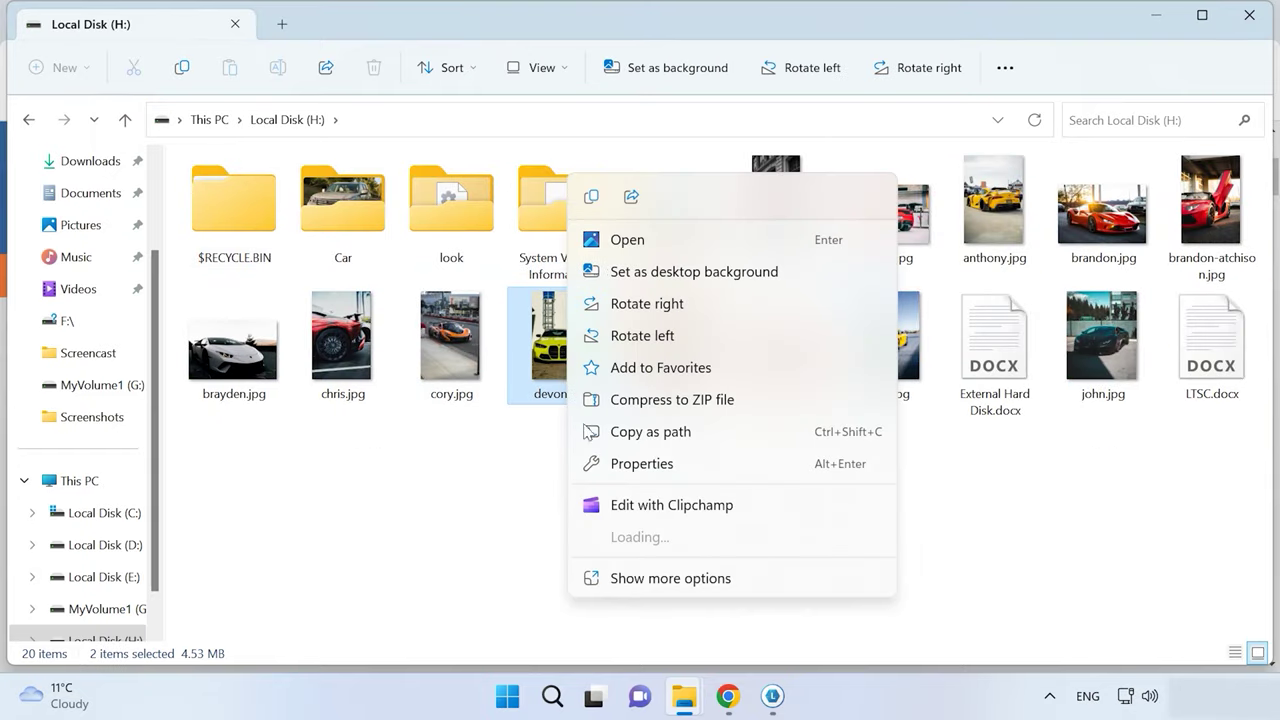
{"action": "left_click", "coordinate": [591, 197]}
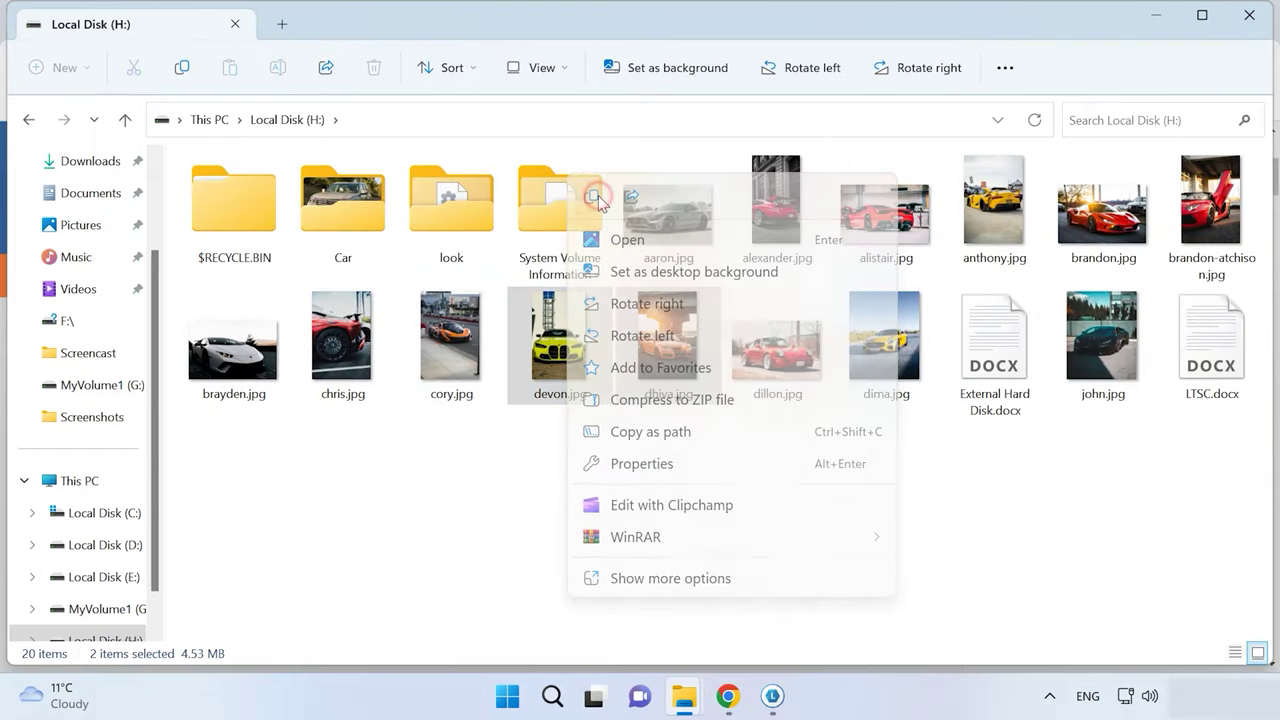
{"action": "left_click", "coordinate": [127, 512]}
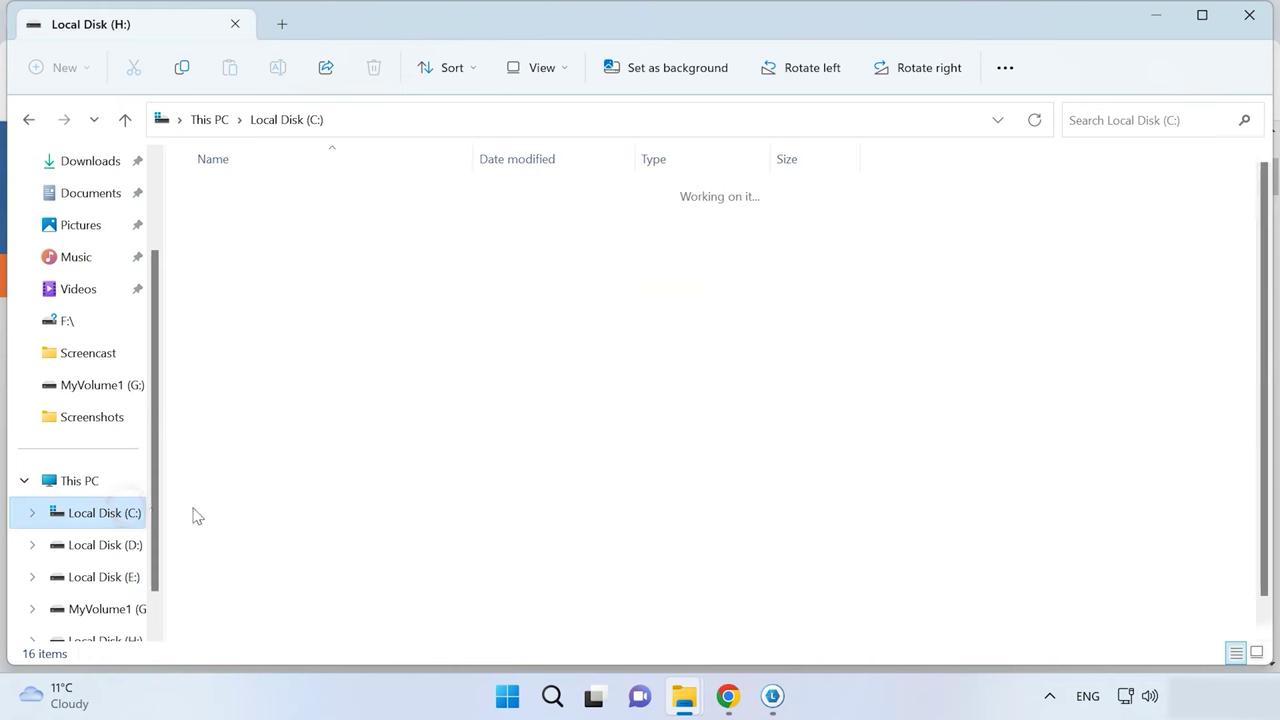
{"action": "double_click", "coordinate": [220, 226]}
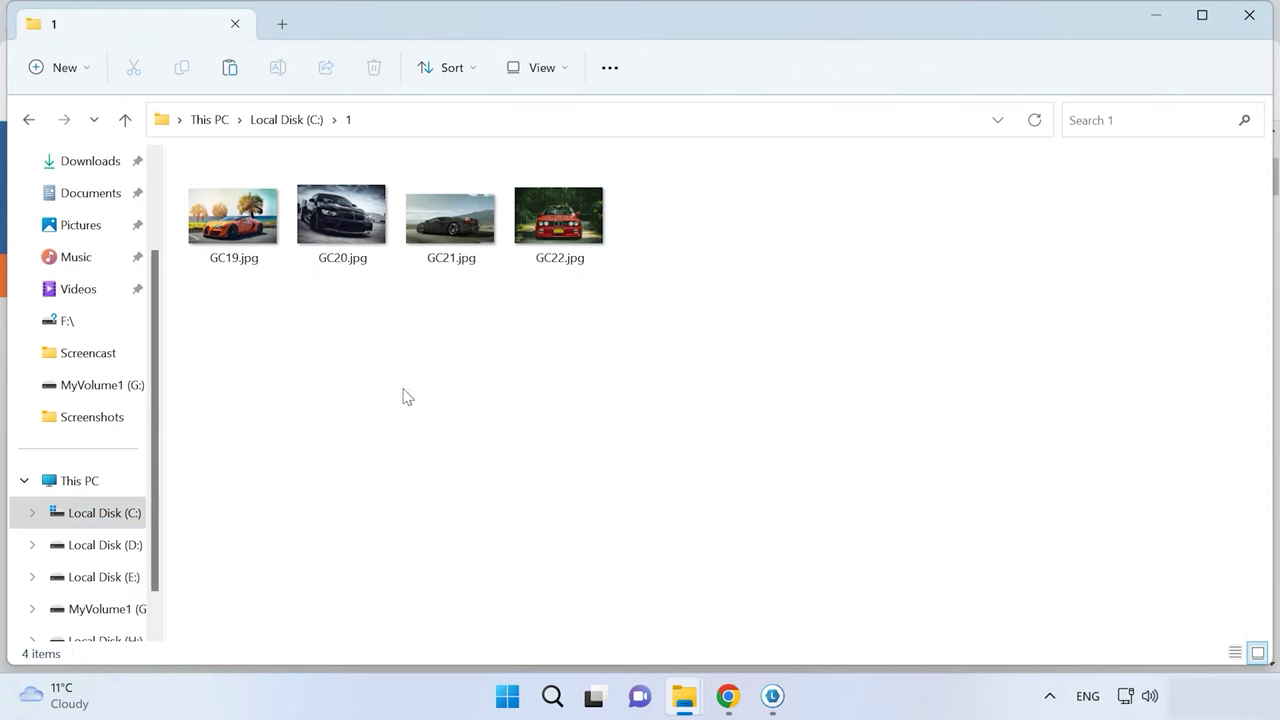
{"action": "right_click", "coordinate": [401, 394]}
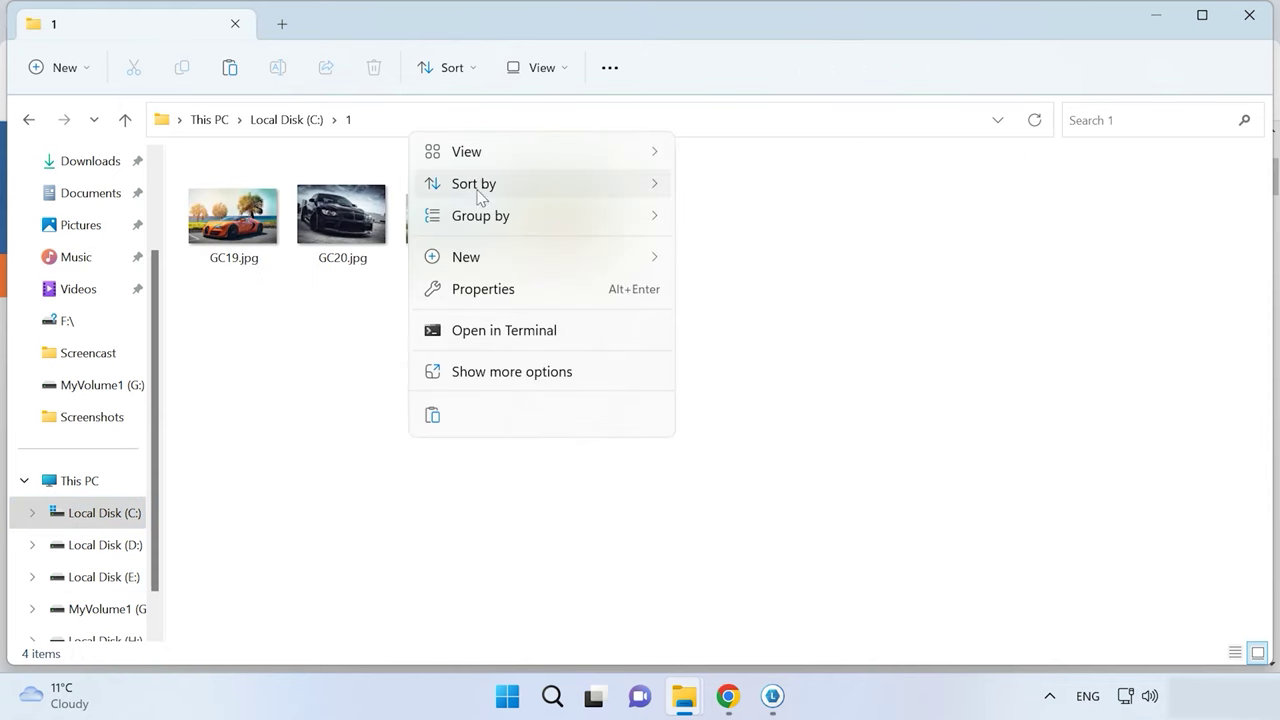
{"action": "left_click", "coordinate": [442, 417]}
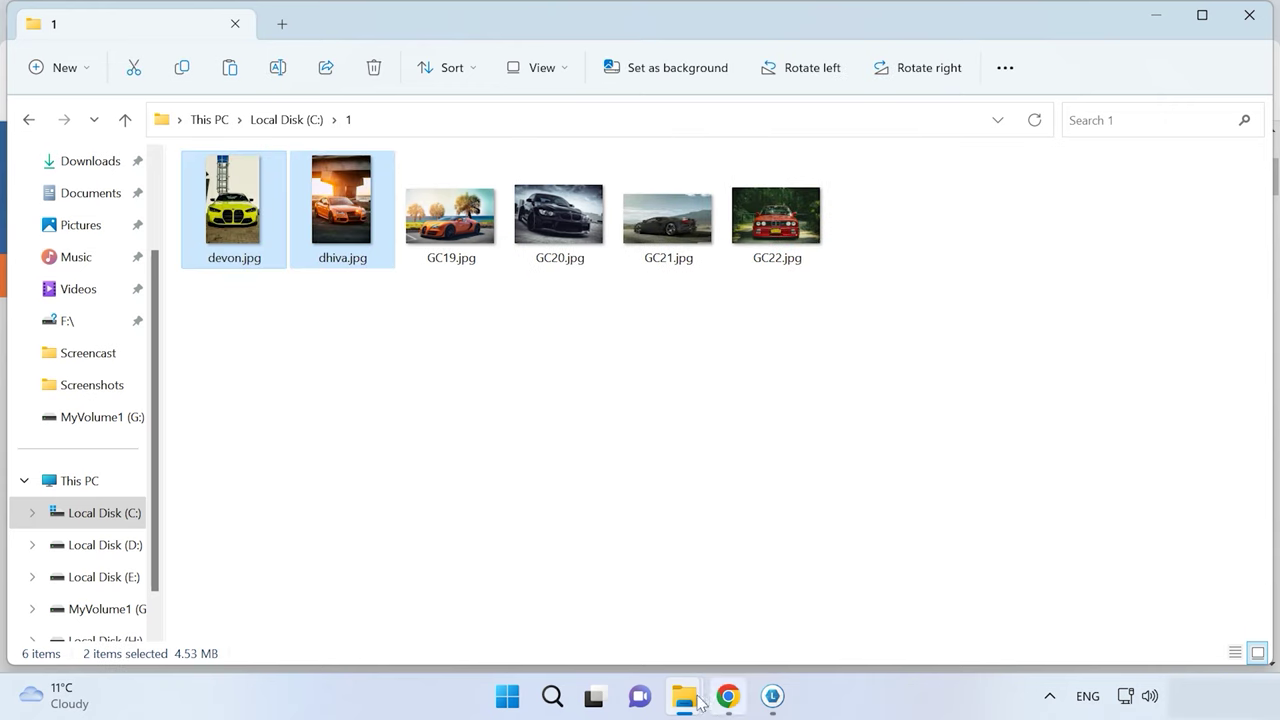
Step: Switch to the This PC window and open Local Disk (H:) there
{"action": "mouse_move", "coordinate": [688, 692]}
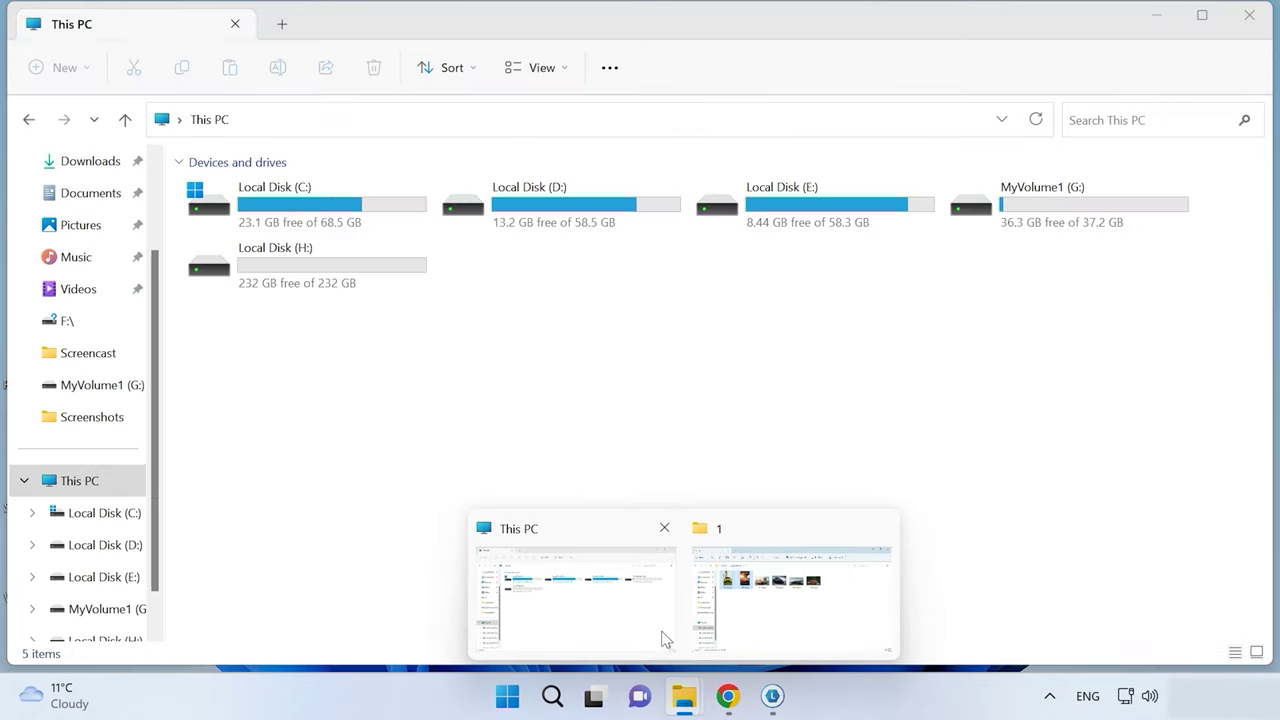
{"action": "left_click", "coordinate": [664, 632]}
{"action": "double_click", "coordinate": [297, 266]}
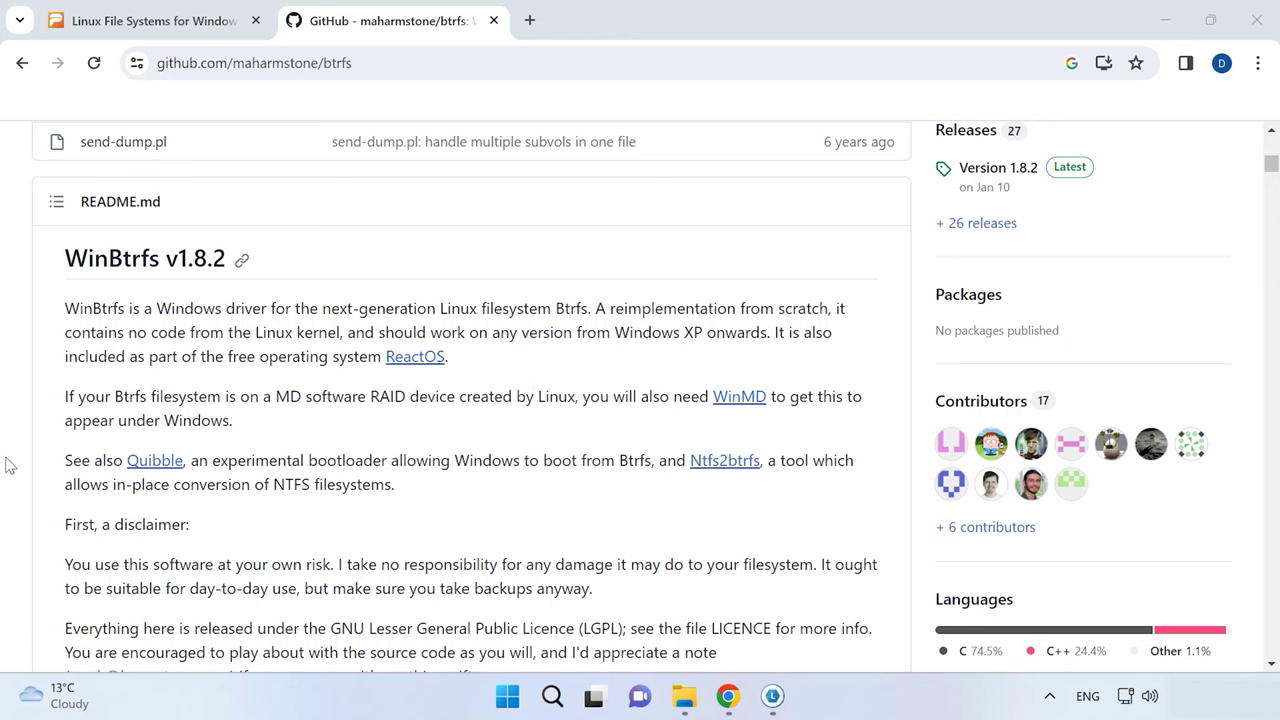
Step: Read through the WinBtrfs README and feature list on GitHub, and download version 1.8.2 from its release page
{"action": "scroll", "coordinate": [8, 465], "scroll_direction": "down", "scroll_amount": 2}
{"action": "scroll", "coordinate": [8, 465], "scroll_direction": "down", "scroll_amount": 4}
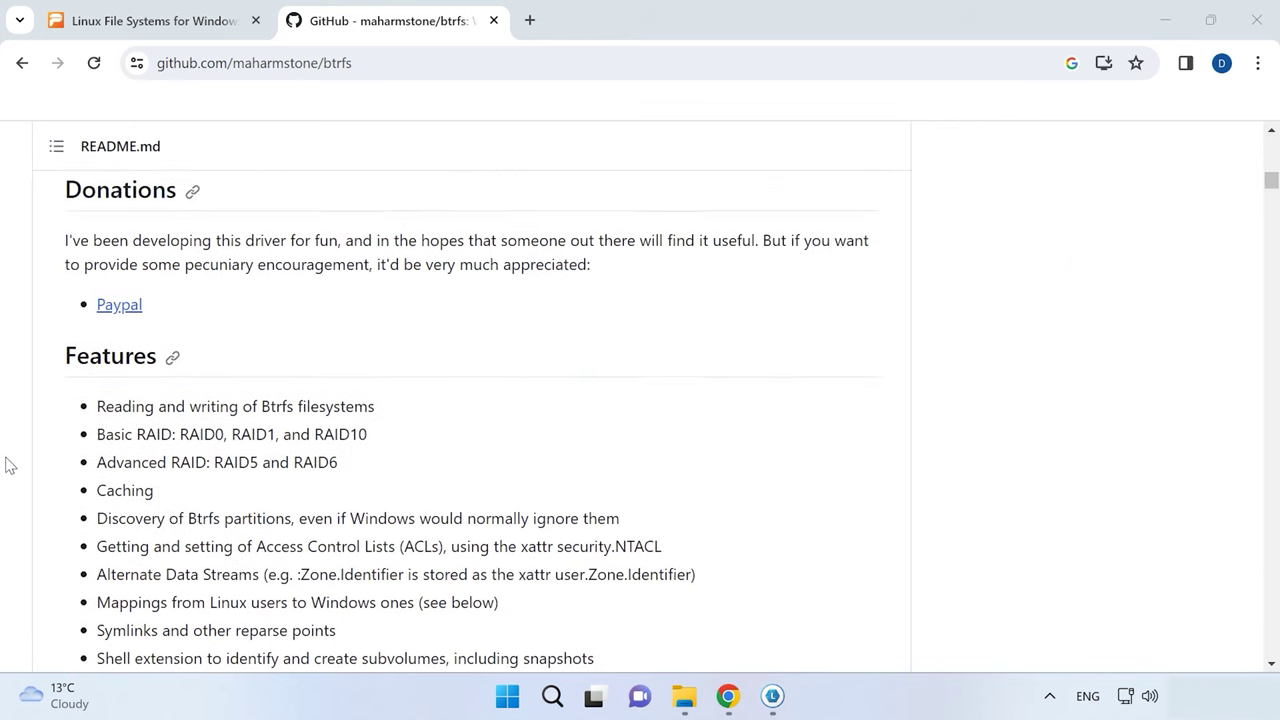
{"action": "scroll", "coordinate": [8, 465], "scroll_direction": "down", "scroll_amount": 4}
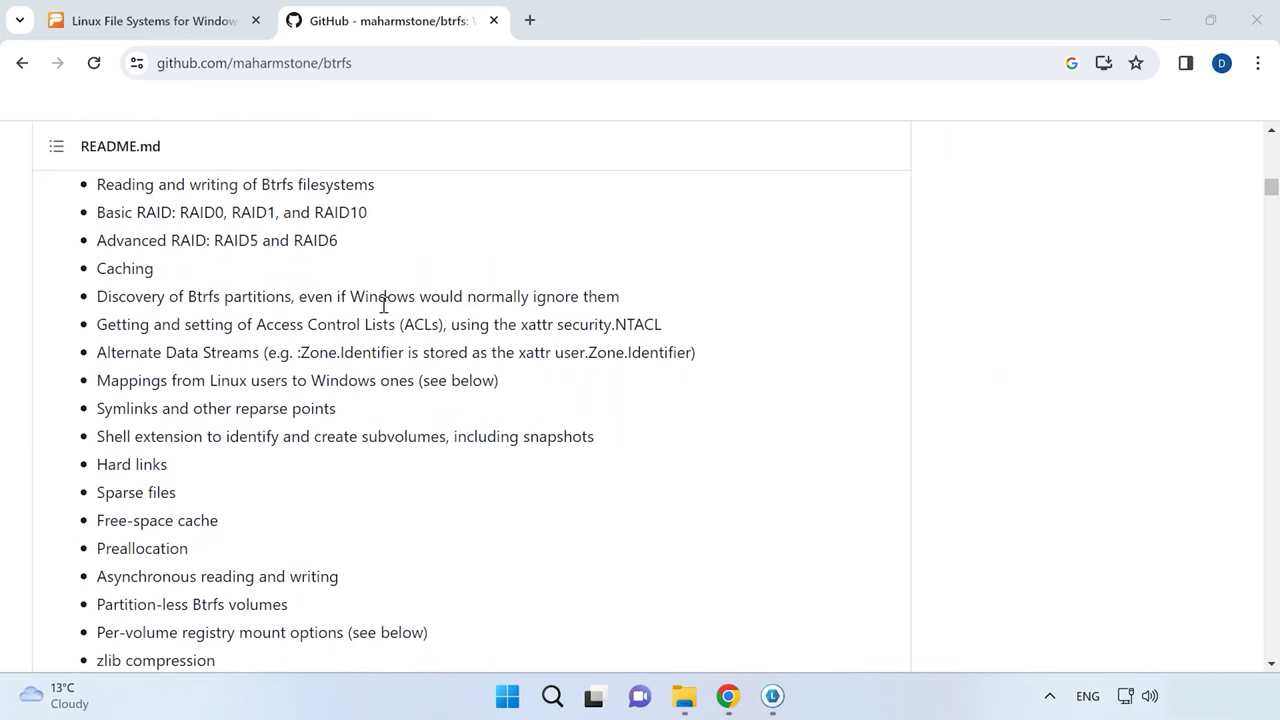
{"action": "scroll", "coordinate": [376, 537], "scroll_direction": "down", "scroll_amount": 7}
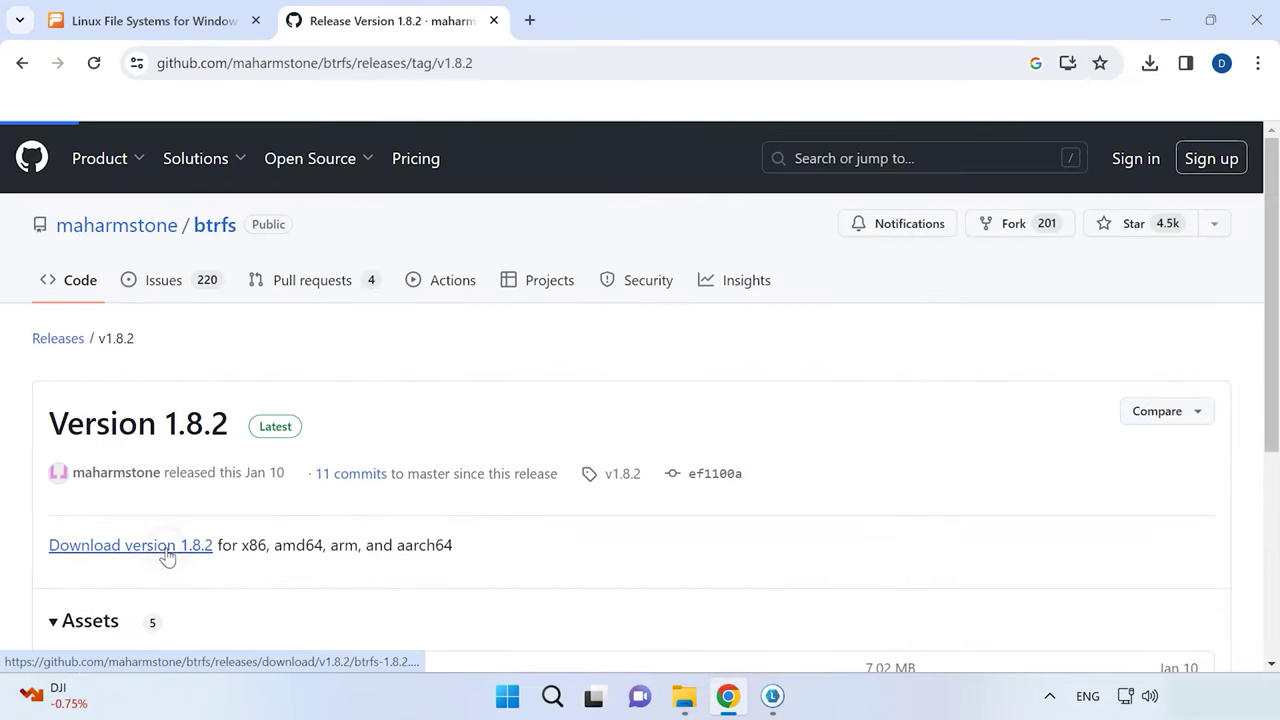
{"action": "left_click", "coordinate": [165, 556]}
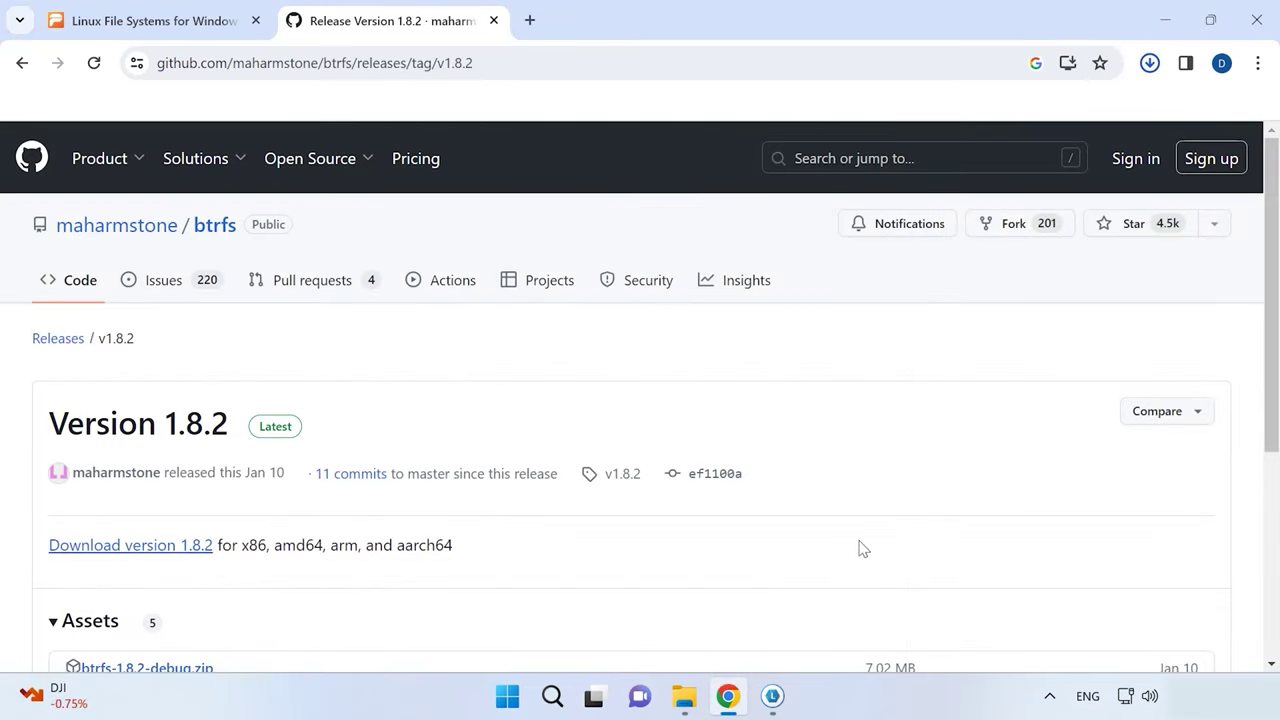
Step: Install the WinBtrfs driver from btrfs.inf in the WinBtrfs-1.8.2 folder, allow the file to open, and restart the computer
{"action": "left_click", "coordinate": [684, 692]}
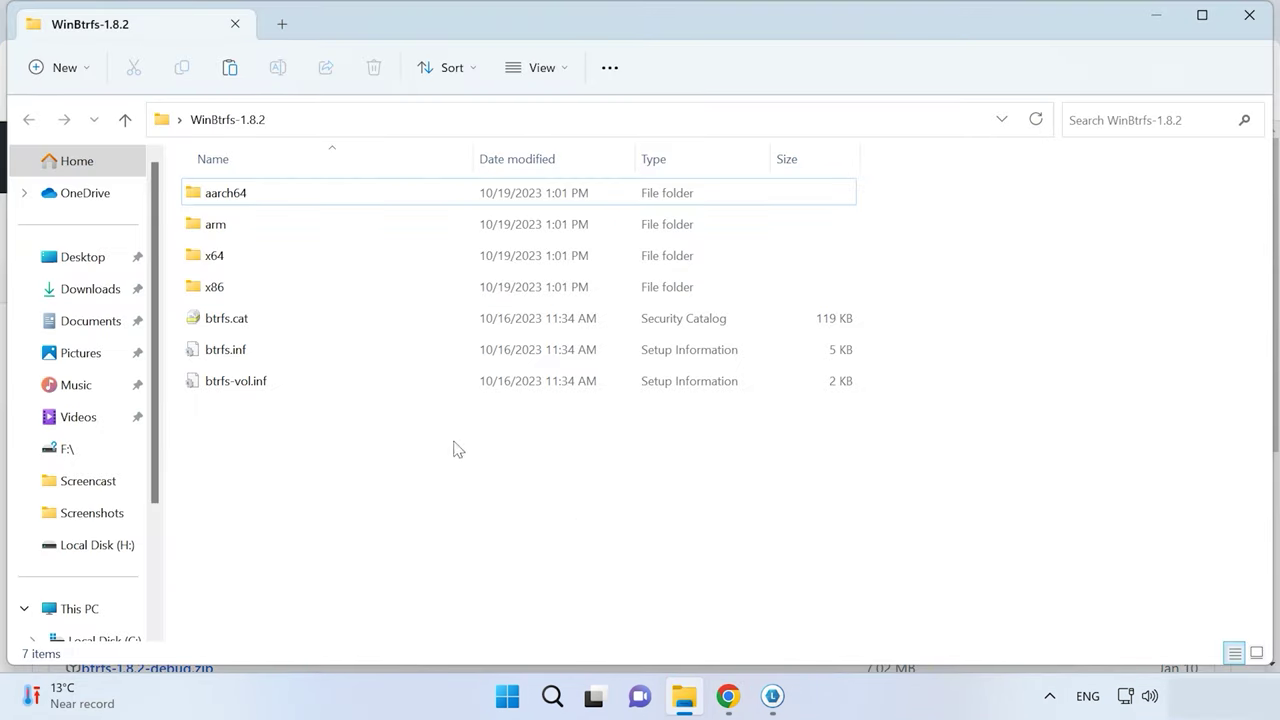
{"action": "left_click", "coordinate": [226, 352]}
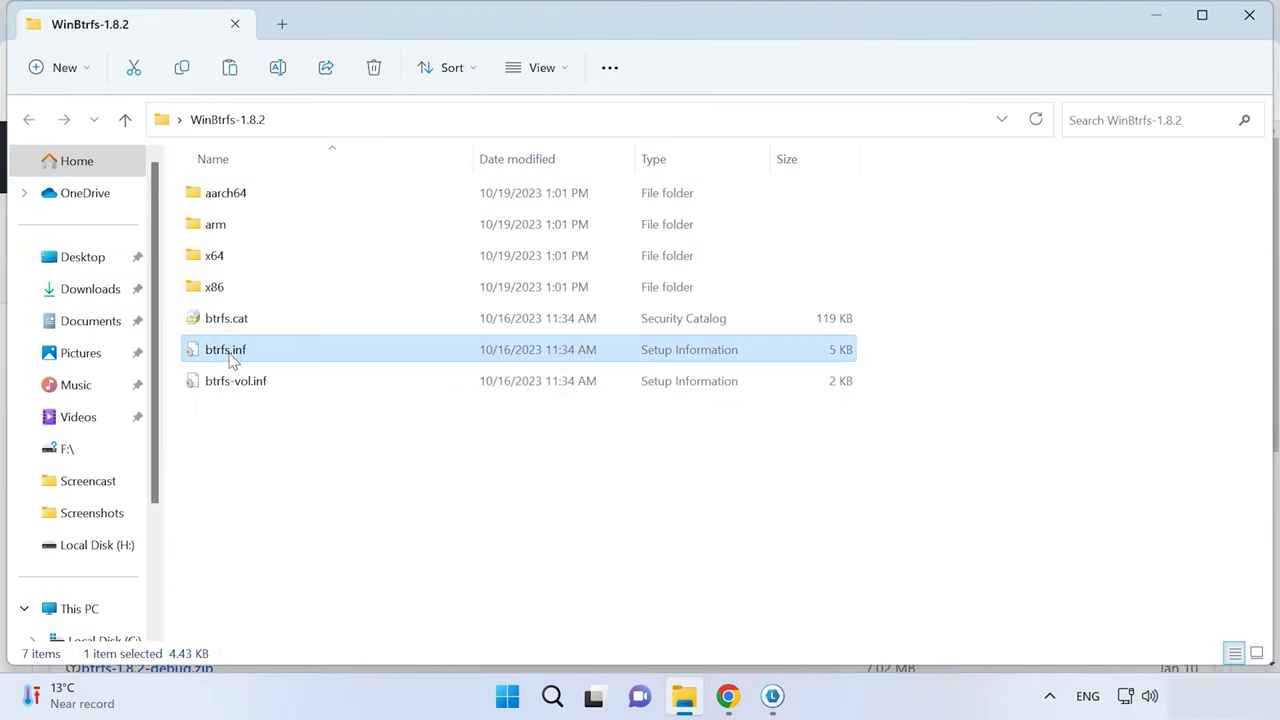
{"action": "right_click", "coordinate": [229, 357]}
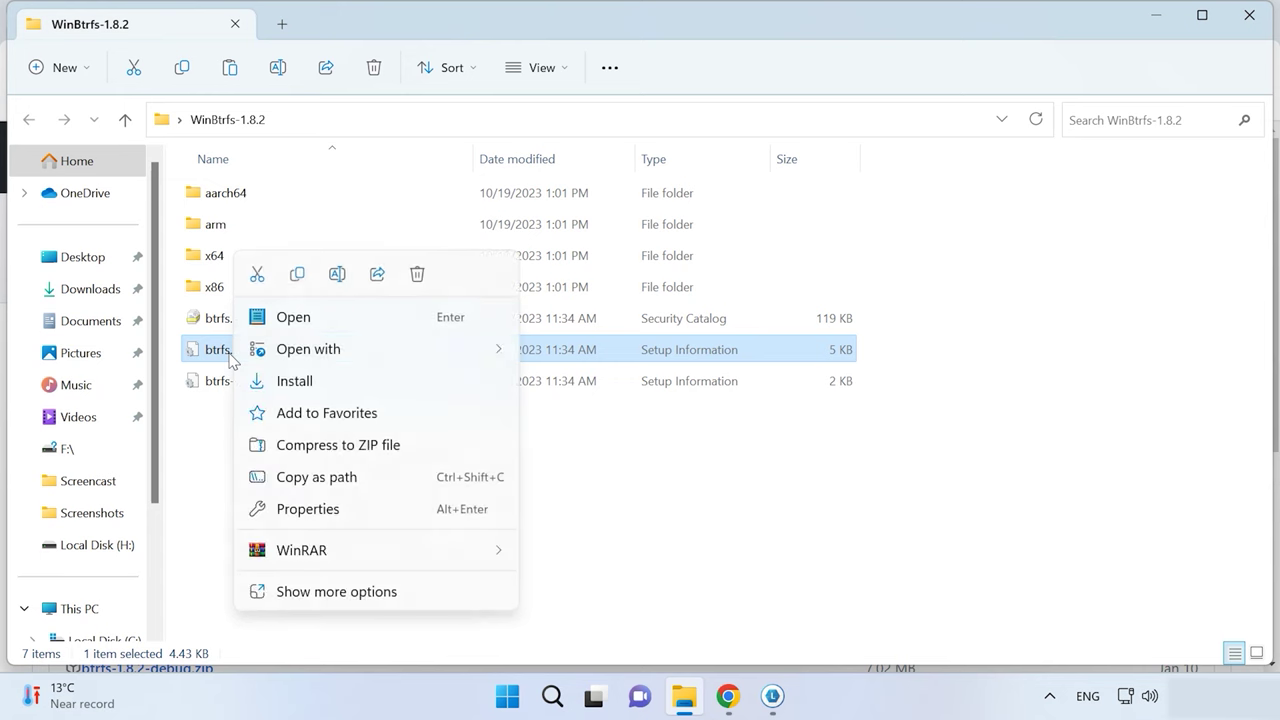
{"action": "left_click", "coordinate": [310, 385]}
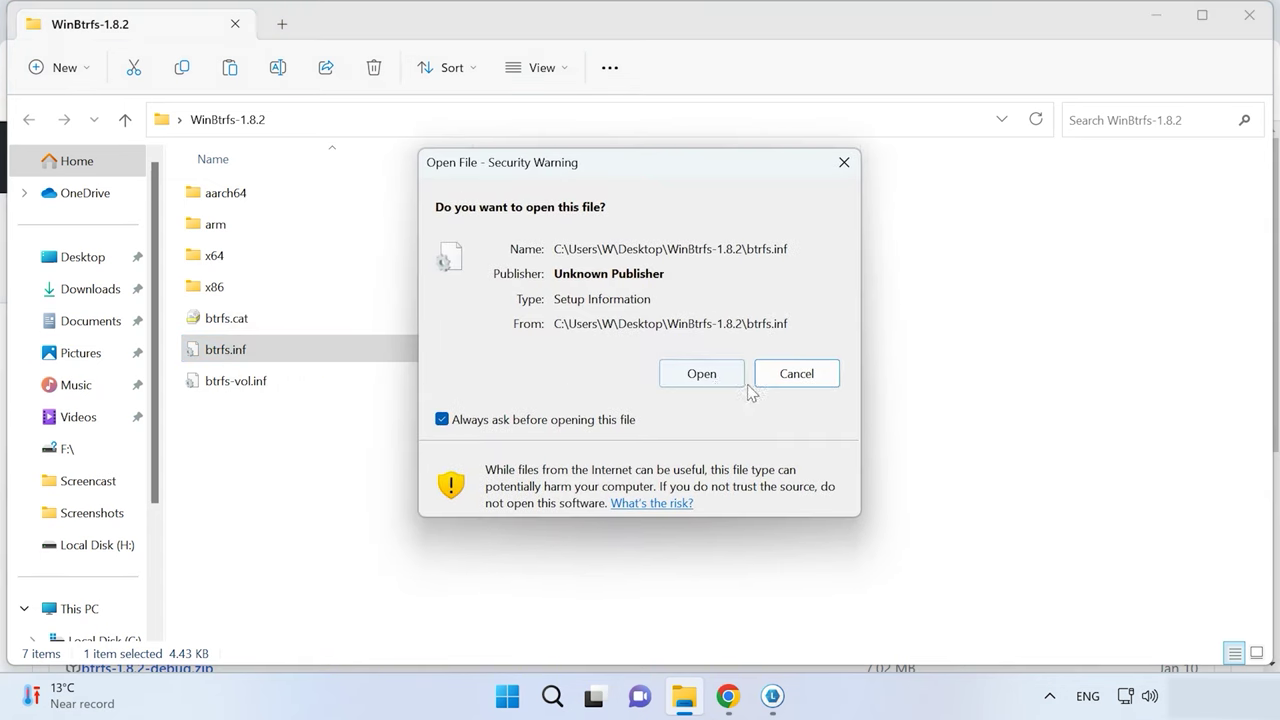
{"action": "left_click", "coordinate": [711, 379]}
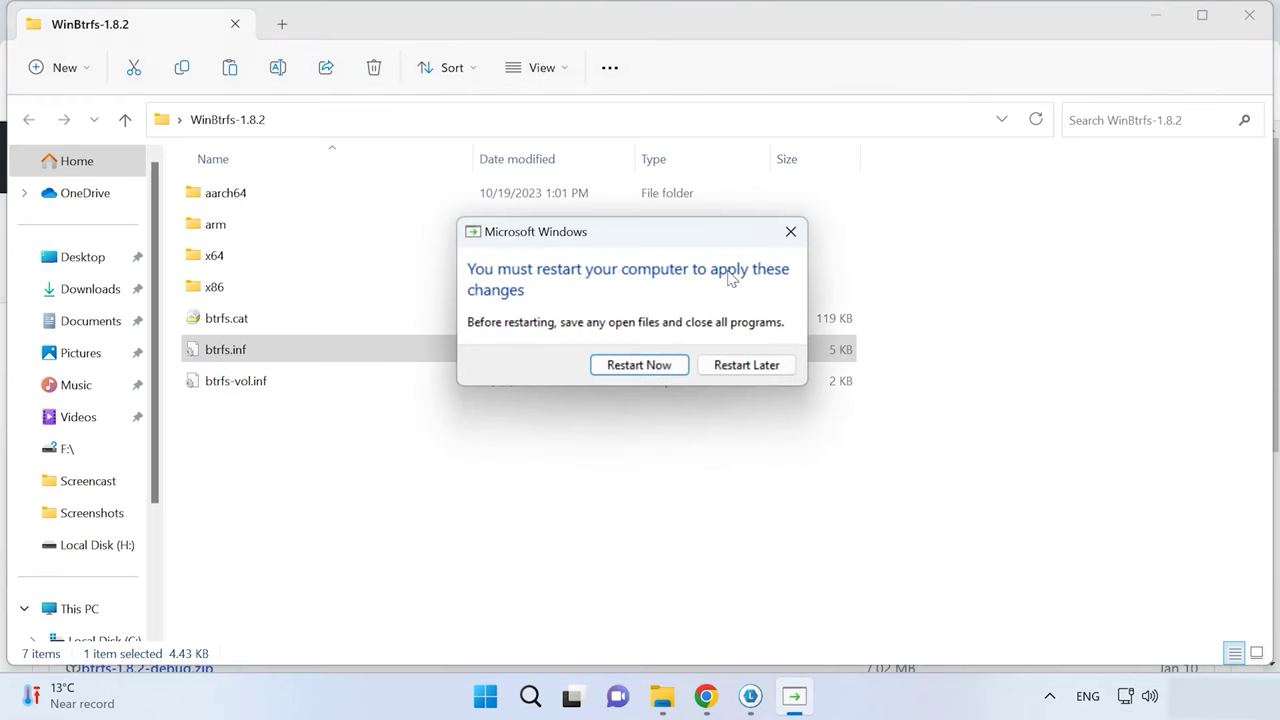
{"action": "left_click", "coordinate": [645, 367]}
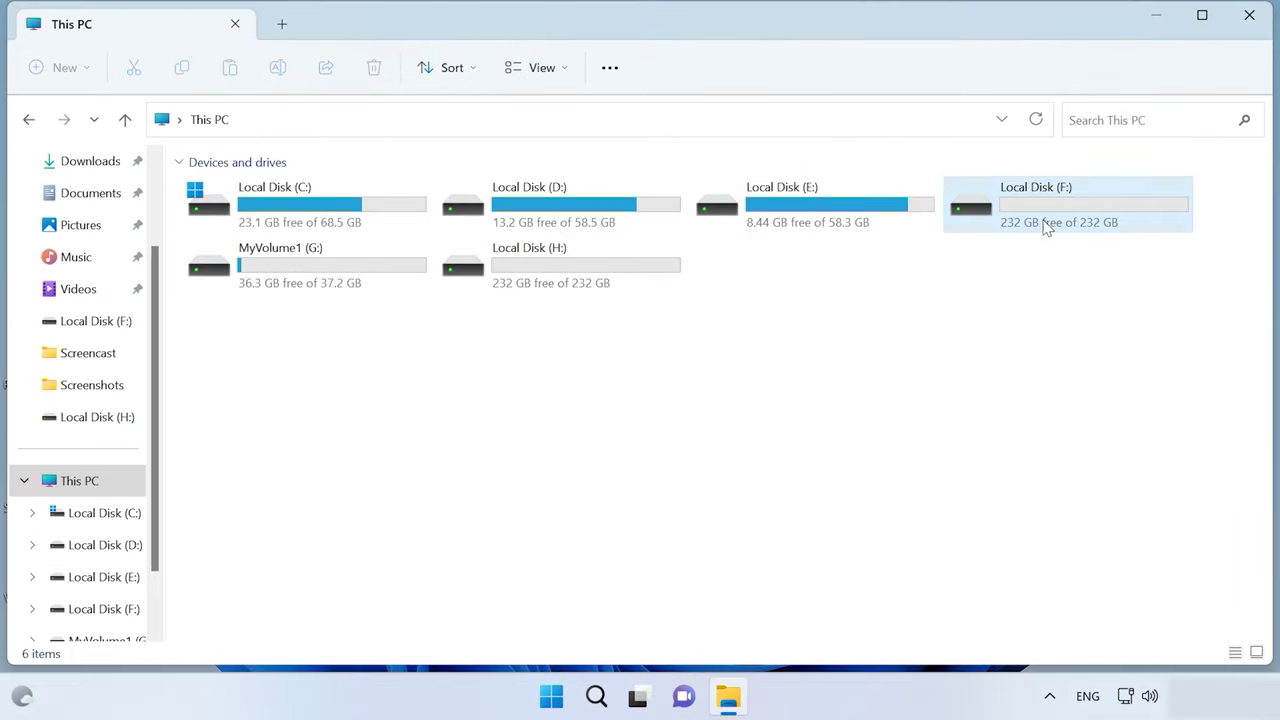
Step: Check the file system of Local Disk (F:) in its properties, and open the drive
{"action": "right_click", "coordinate": [1040, 215]}
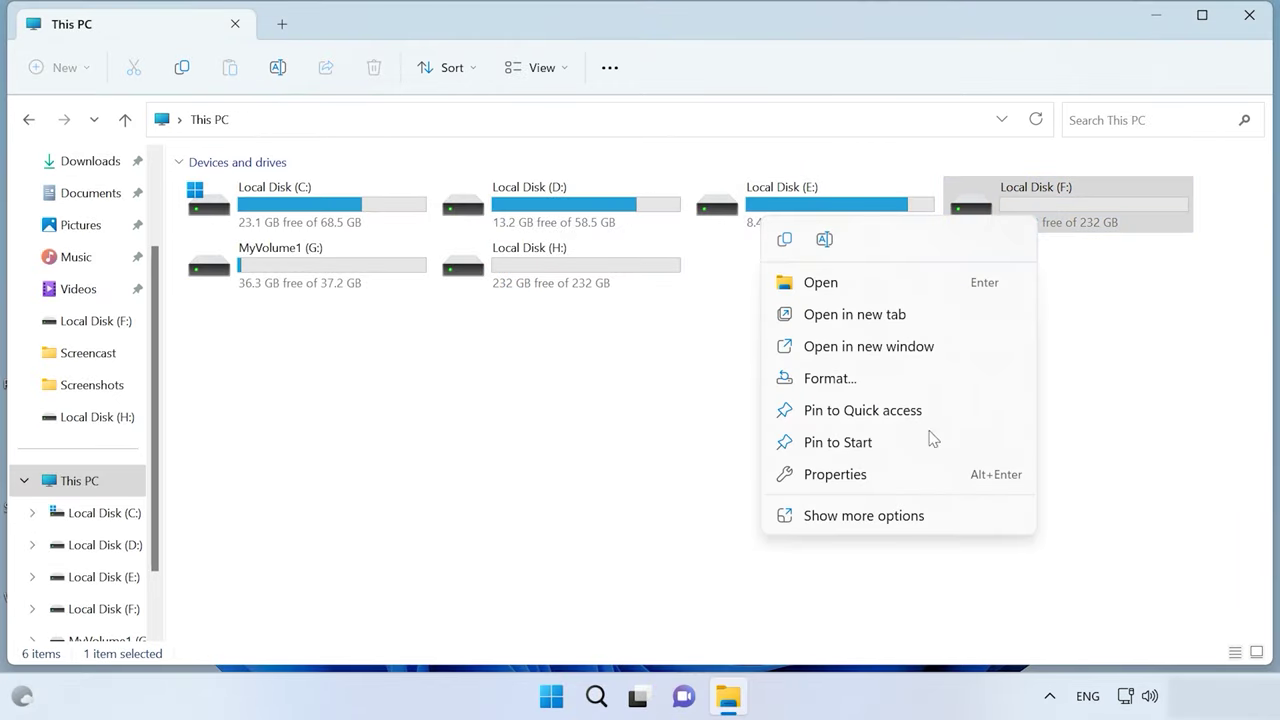
{"action": "left_click", "coordinate": [874, 476]}
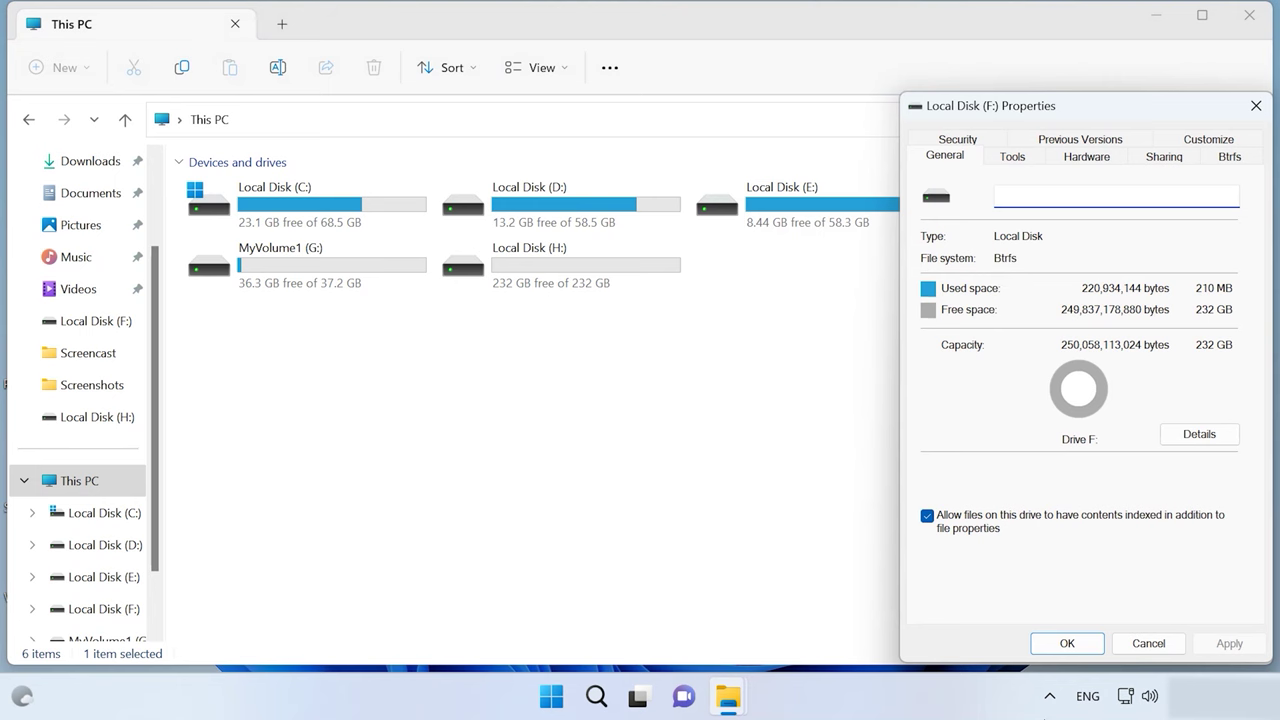
{"action": "left_click", "coordinate": [1066, 643]}
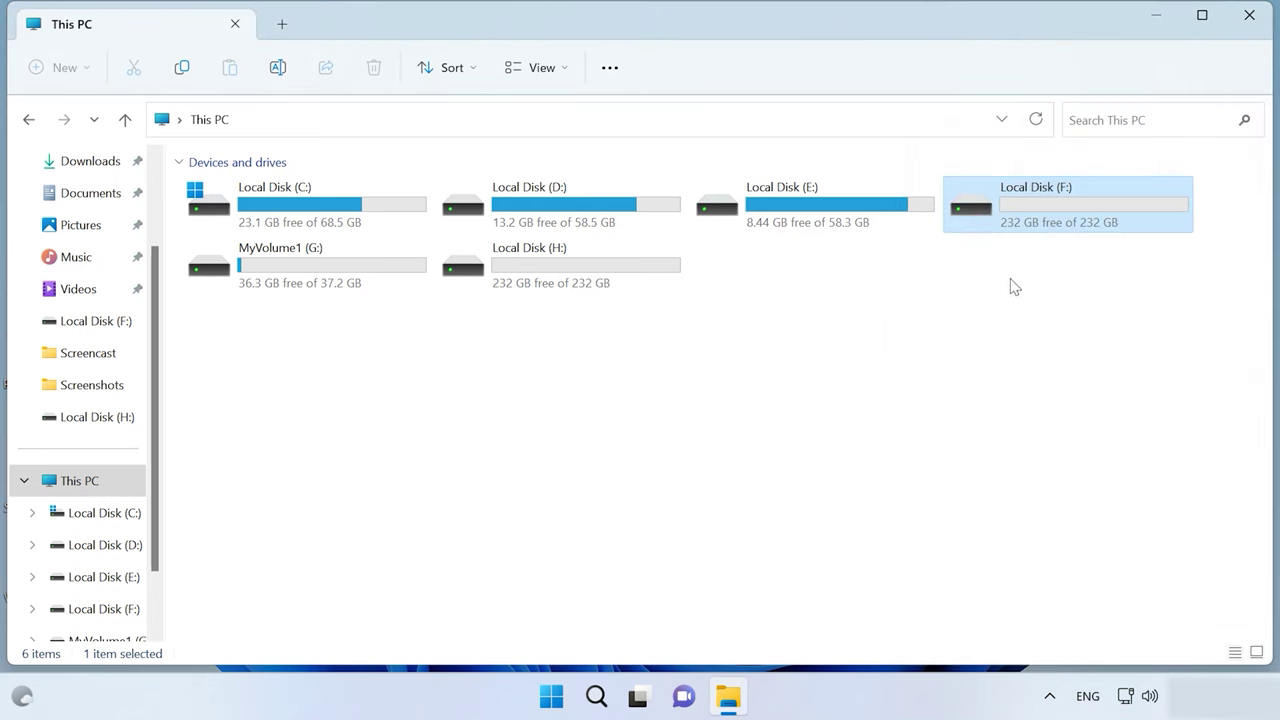
{"action": "double_click", "coordinate": [1044, 220]}
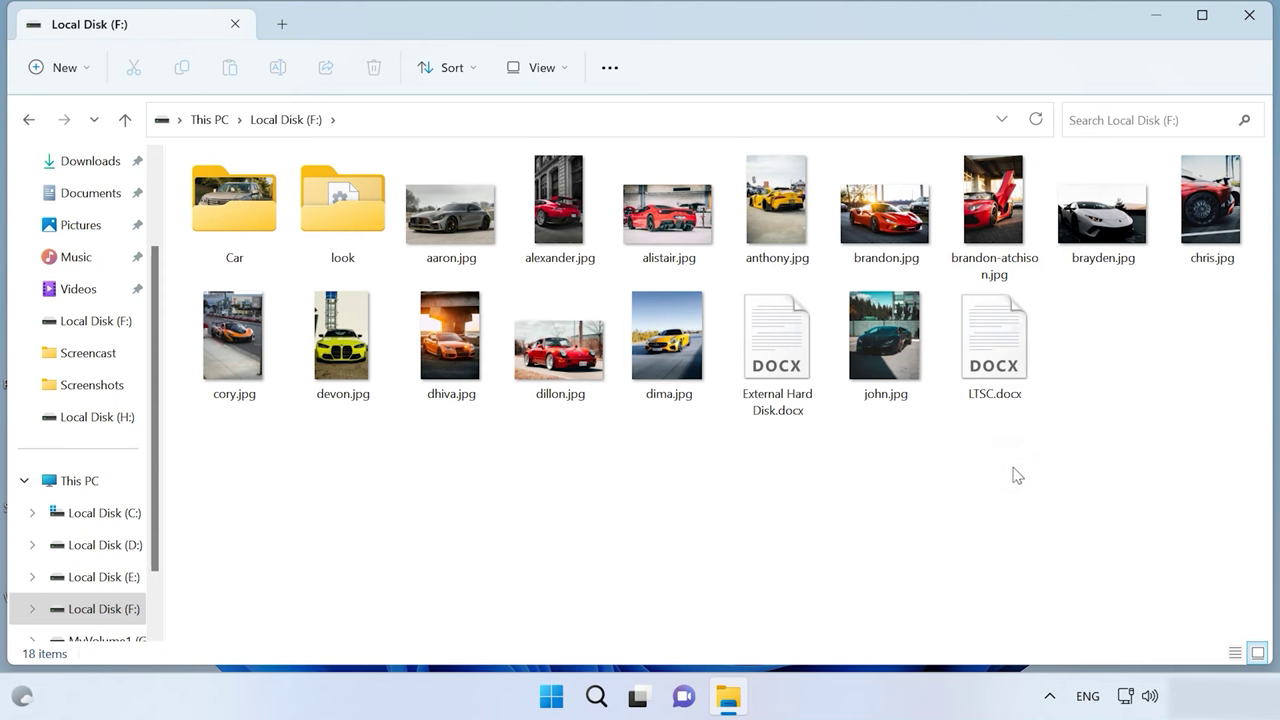
Step: View the pictures in the root of Local Disk (F:) one after another from aaron.jpg to john.jpg, and close the viewer
{"action": "double_click", "coordinate": [447, 230]}
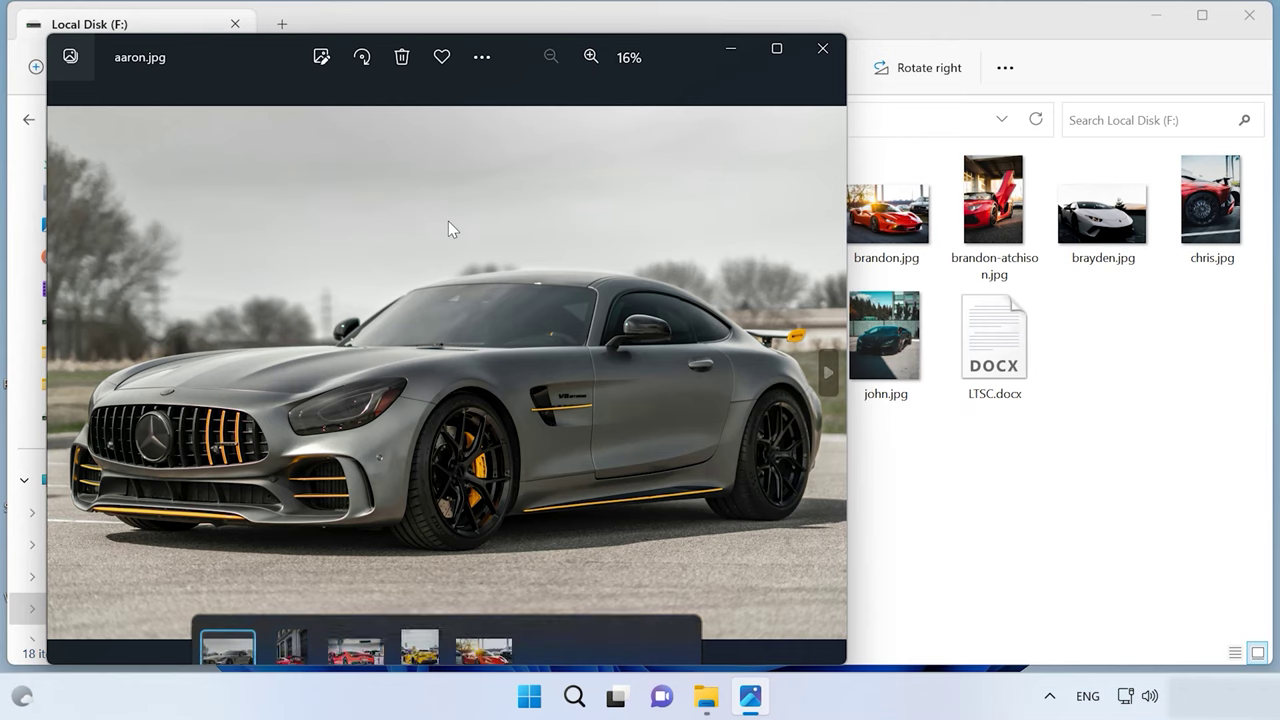
{"action": "left_click", "coordinate": [828, 372]}
{"action": "left_click", "coordinate": [831, 380]}
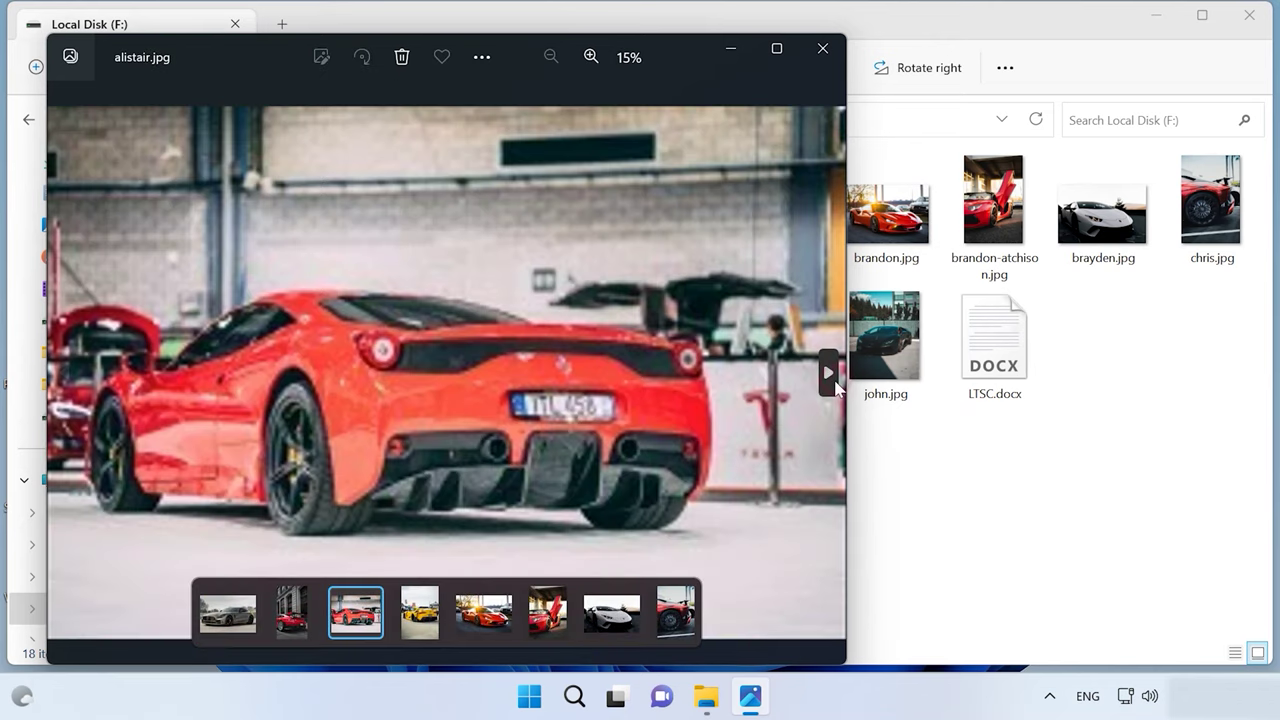
{"action": "left_click", "coordinate": [831, 380]}
{"action": "left_click", "coordinate": [831, 380]}
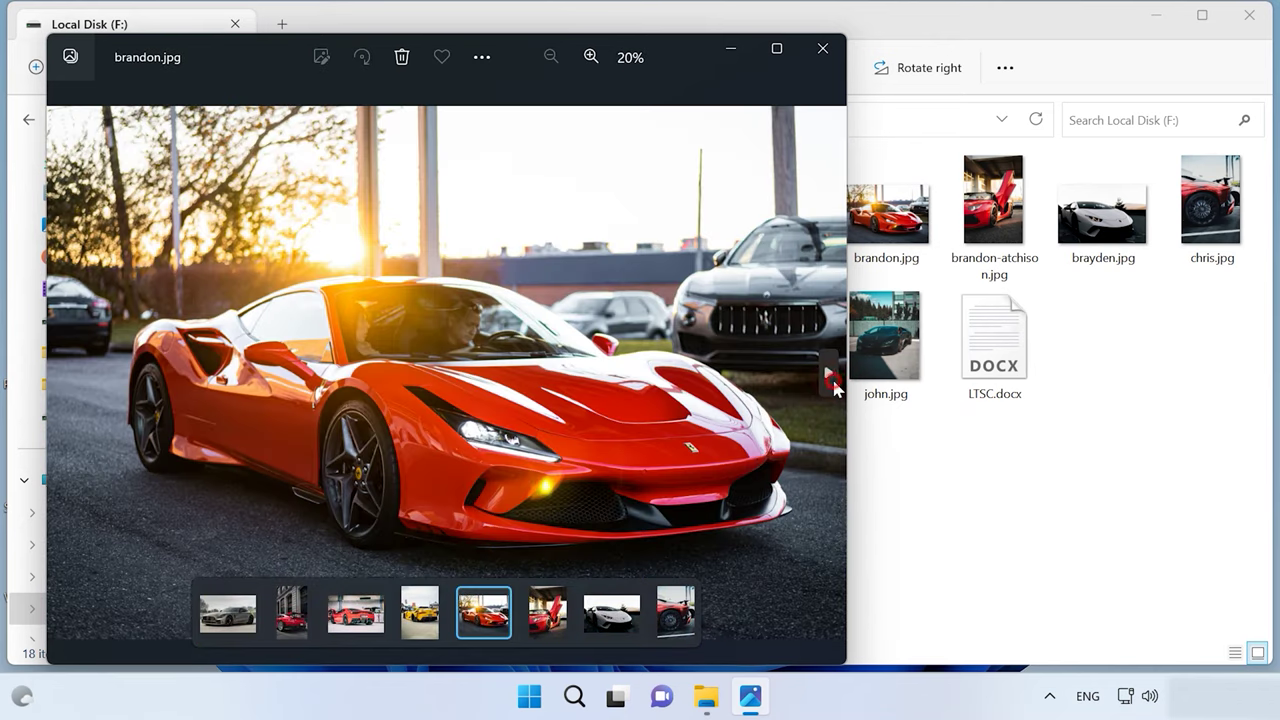
{"action": "left_click", "coordinate": [832, 380]}
{"action": "left_click", "coordinate": [831, 380]}
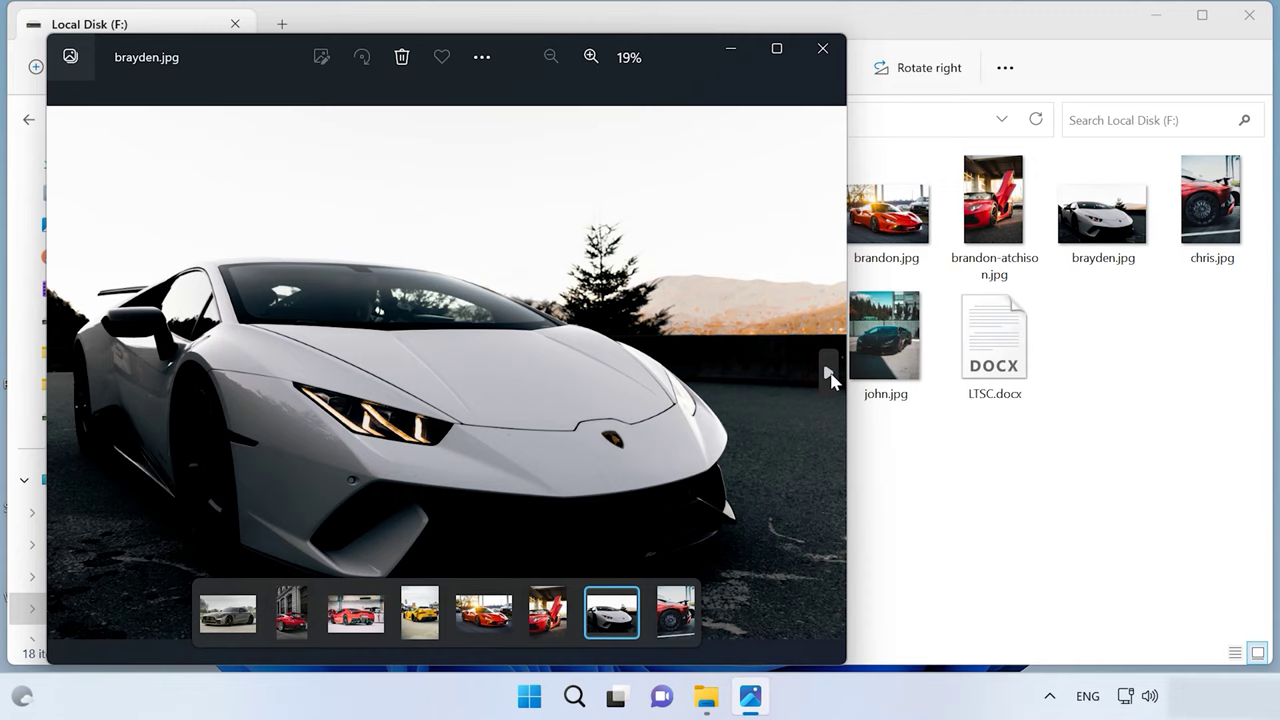
{"action": "left_click", "coordinate": [831, 380]}
{"action": "left_click", "coordinate": [831, 380]}
{"action": "left_click", "coordinate": [831, 380]}
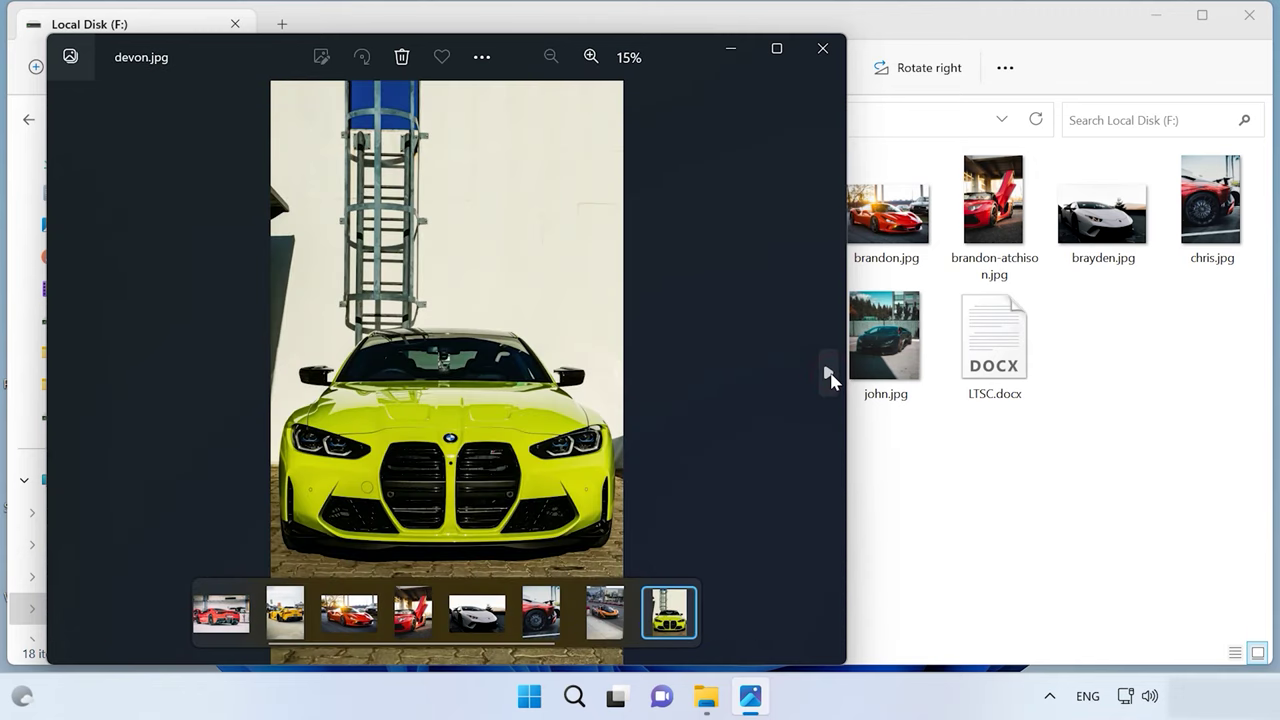
{"action": "left_click", "coordinate": [831, 380]}
{"action": "left_click", "coordinate": [831, 380]}
{"action": "left_click", "coordinate": [831, 380]}
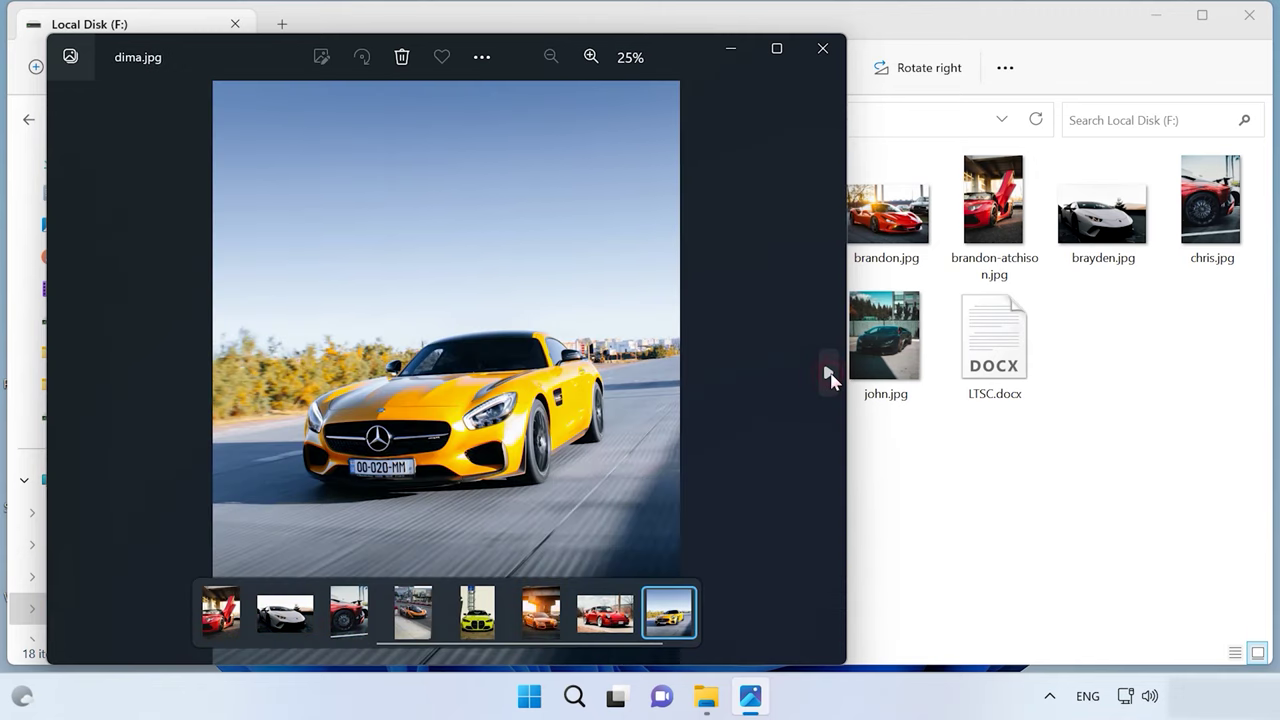
{"action": "left_click", "coordinate": [831, 380]}
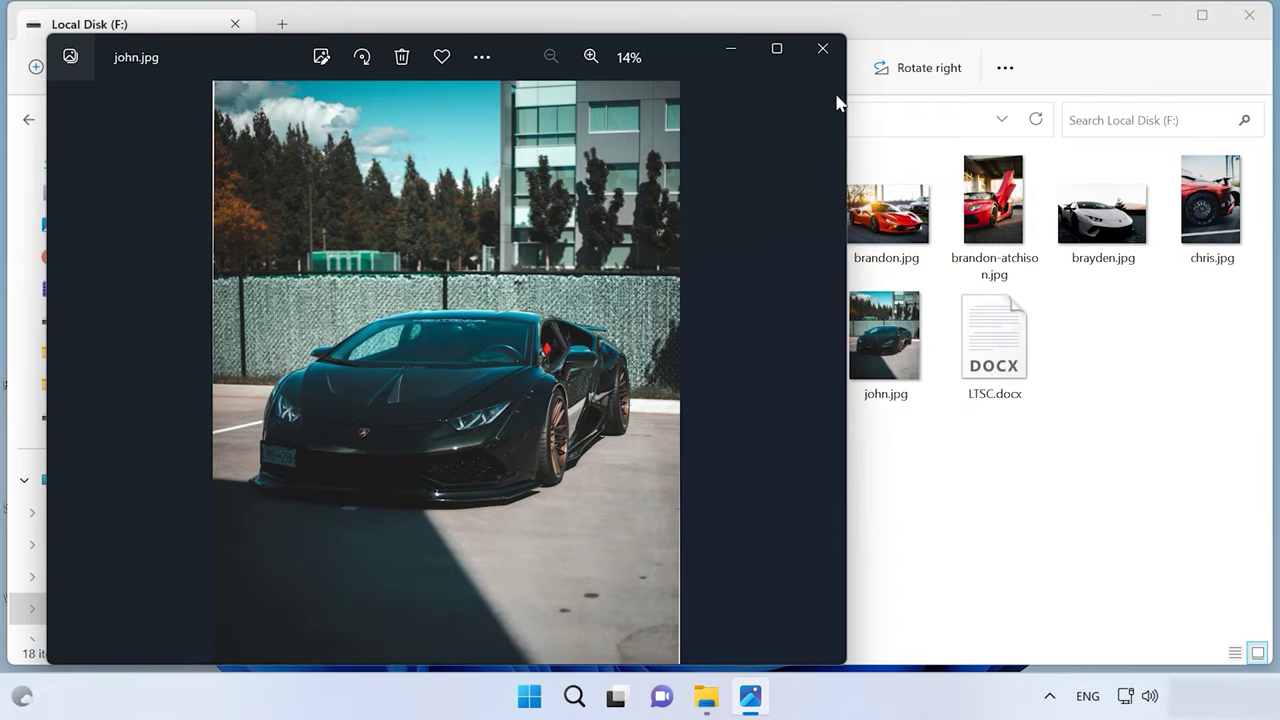
{"action": "left_click", "coordinate": [822, 48]}
Step: Browse the images in the Car folder on Local Disk (F:) and return to the drive's root
{"action": "double_click", "coordinate": [280, 215]}
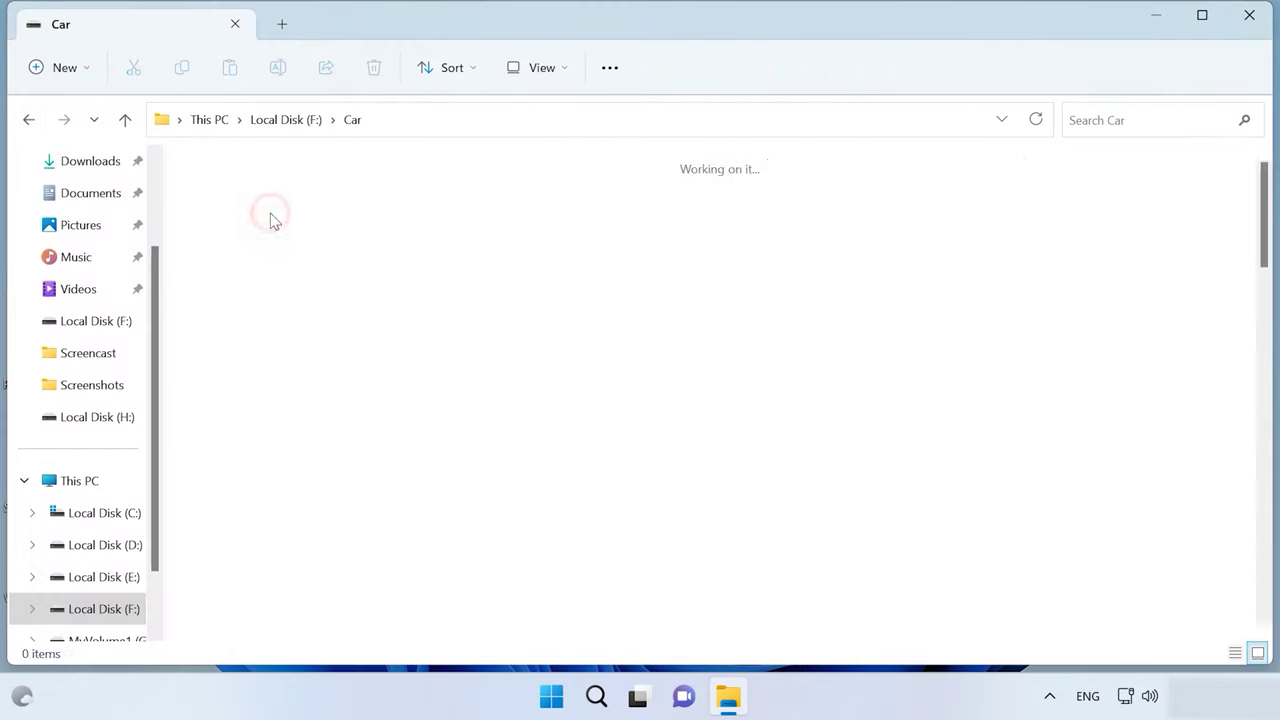
{"action": "scroll", "coordinate": [604, 380], "scroll_direction": "down", "scroll_amount": 10}
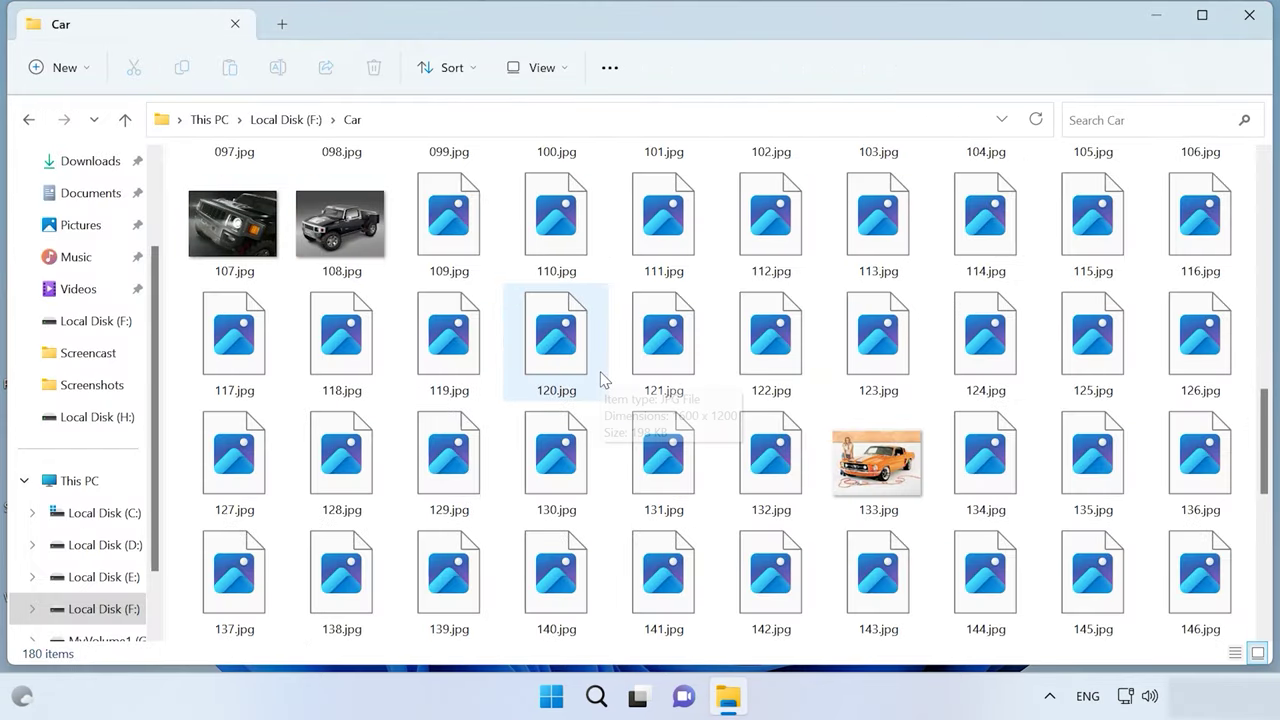
{"action": "scroll", "coordinate": [604, 380], "scroll_direction": "down", "scroll_amount": 5}
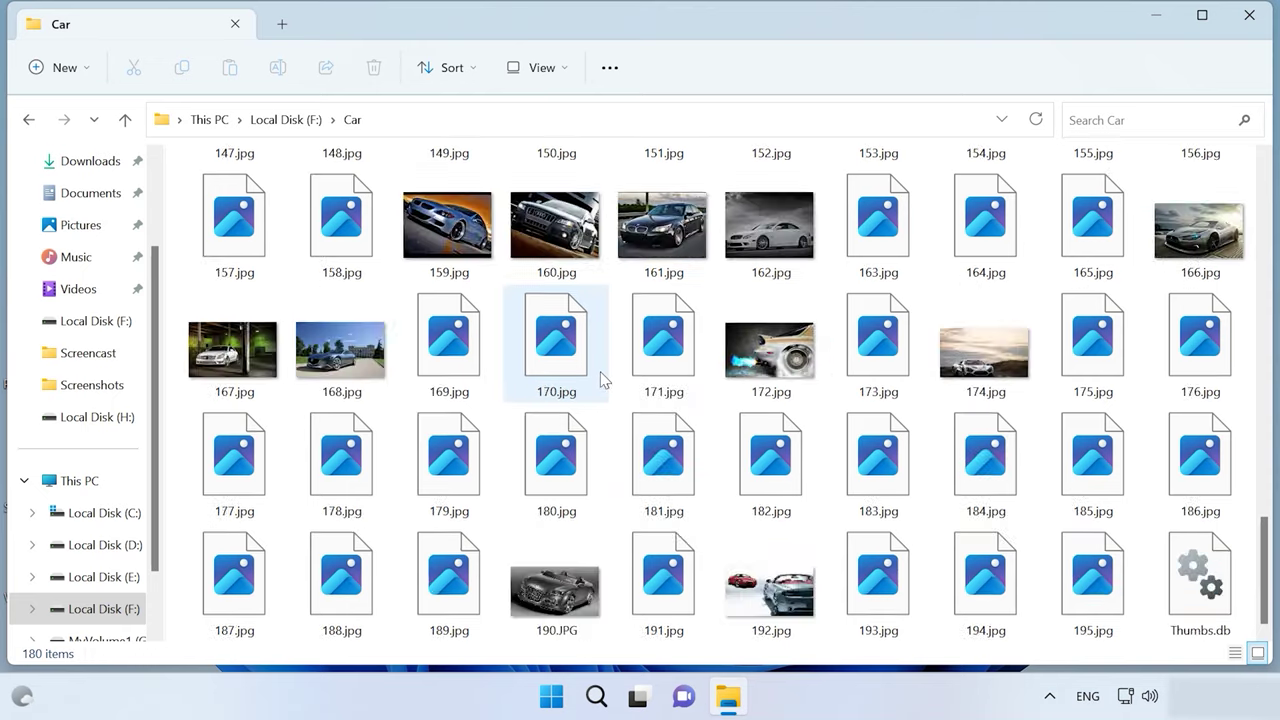
{"action": "scroll", "coordinate": [602, 375], "scroll_direction": "up", "scroll_amount": 15}
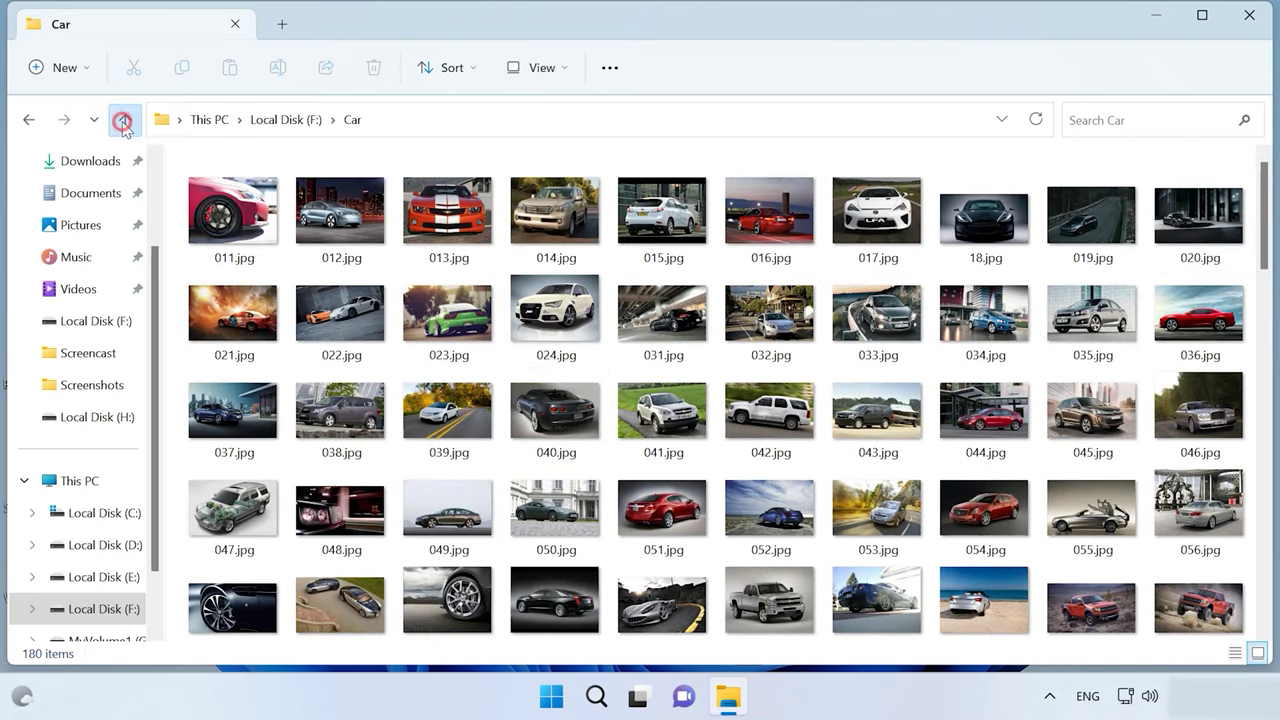
{"action": "left_click", "coordinate": [125, 120]}
Step: Browse the images in the look folder on Local Disk (F:), return to the drive's root and clear the selection
{"action": "left_click", "coordinate": [316, 222]}
{"action": "double_click", "coordinate": [316, 222]}
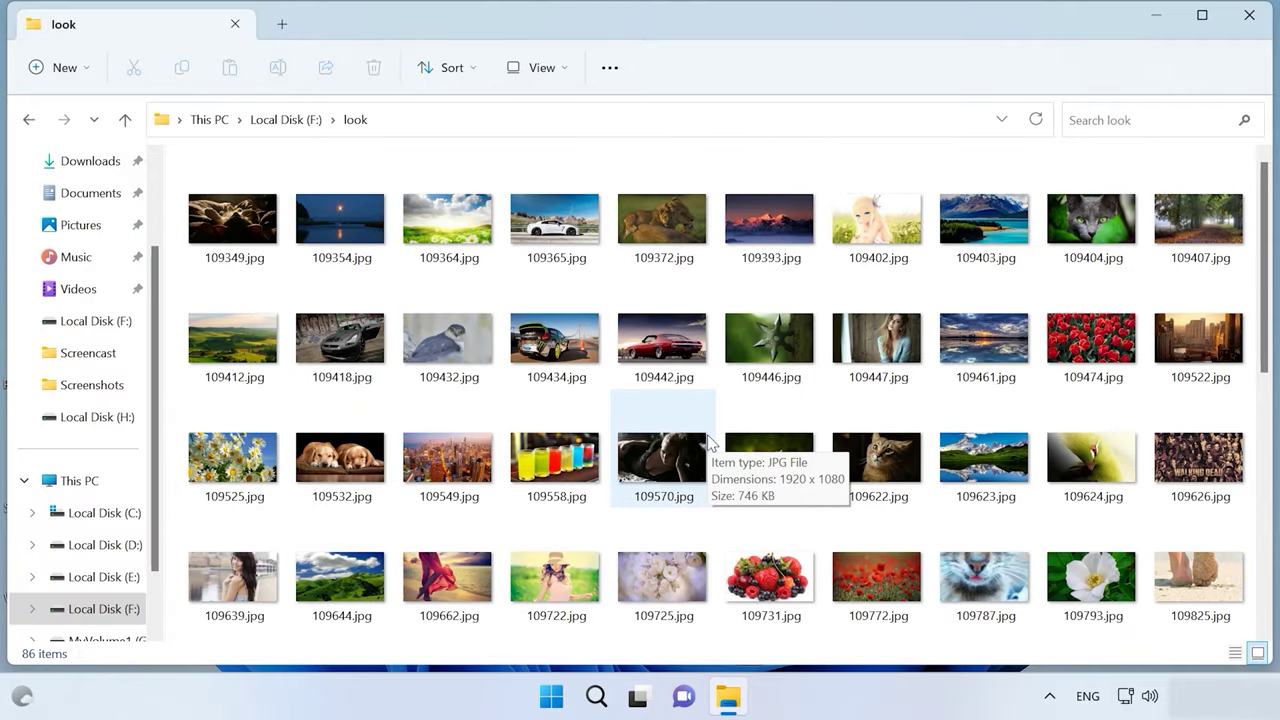
{"action": "scroll", "coordinate": [708, 441], "scroll_direction": "down", "scroll_amount": 6}
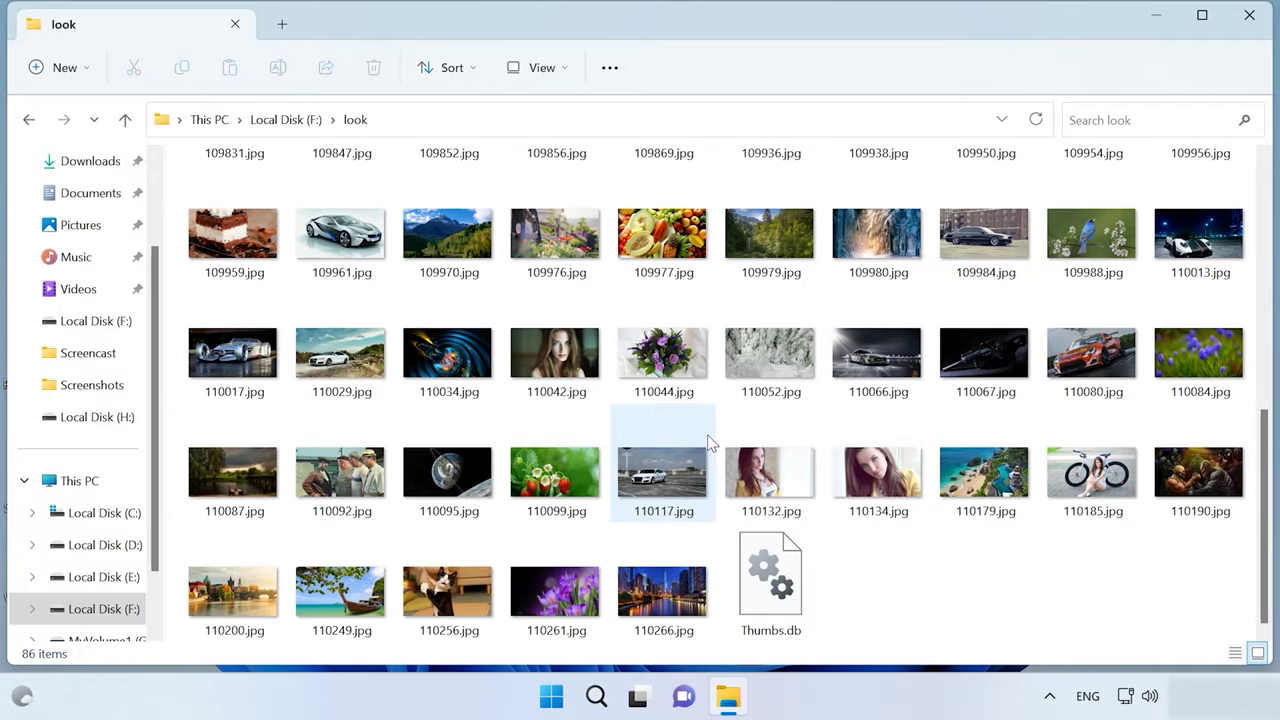
{"action": "scroll", "coordinate": [708, 441], "scroll_direction": "up", "scroll_amount": 4}
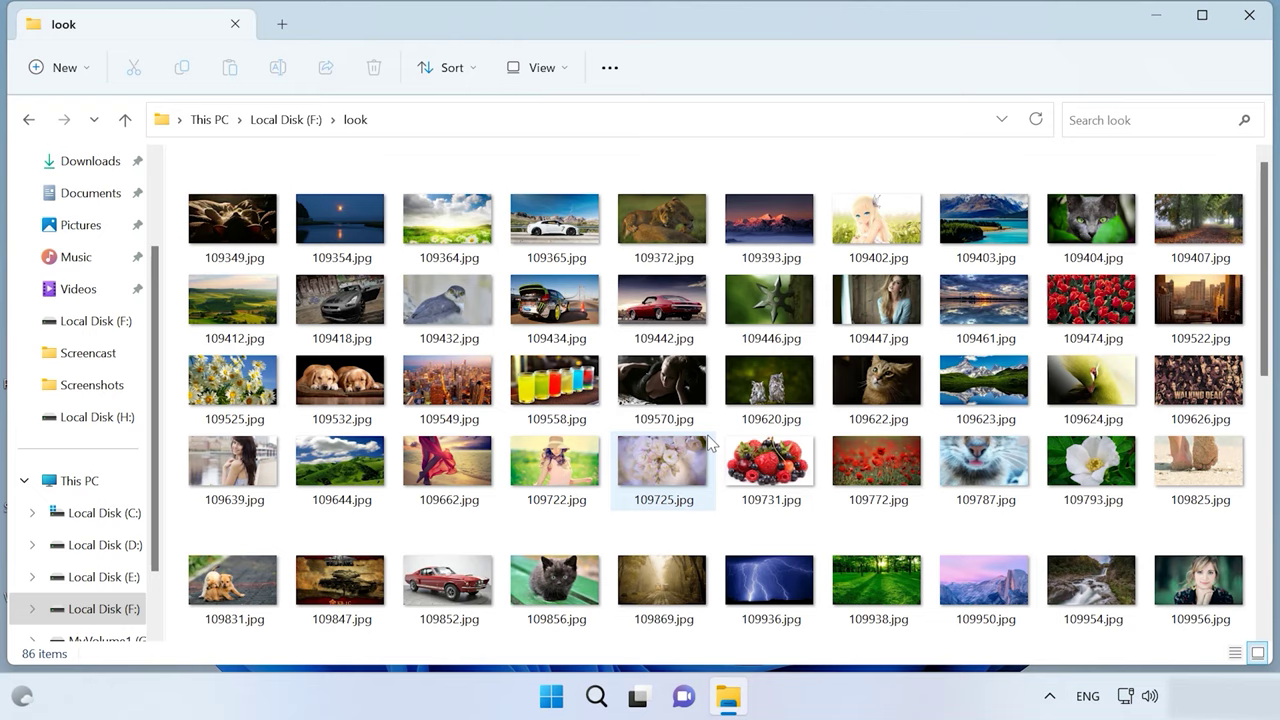
{"action": "scroll", "coordinate": [709, 443], "scroll_direction": "down", "scroll_amount": 5}
{"action": "scroll", "coordinate": [709, 443], "scroll_direction": "up", "scroll_amount": 8}
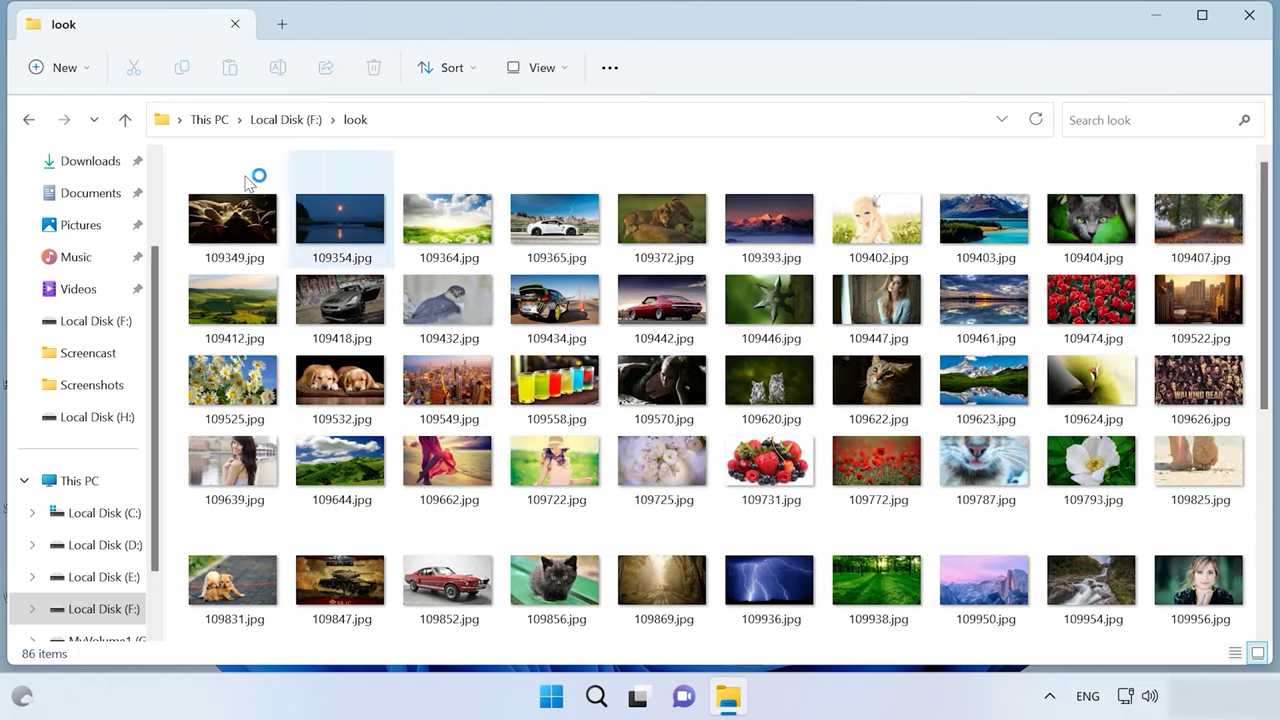
{"action": "left_click", "coordinate": [125, 119]}
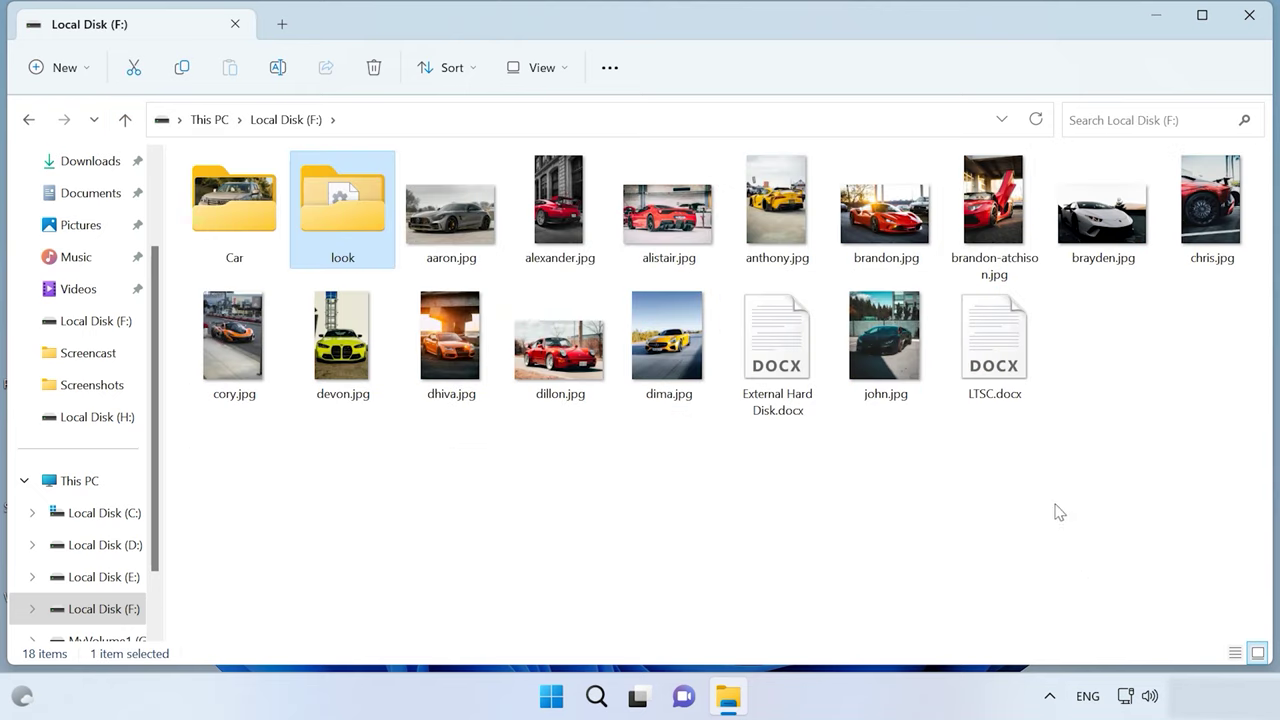
{"action": "left_click", "coordinate": [1028, 490]}
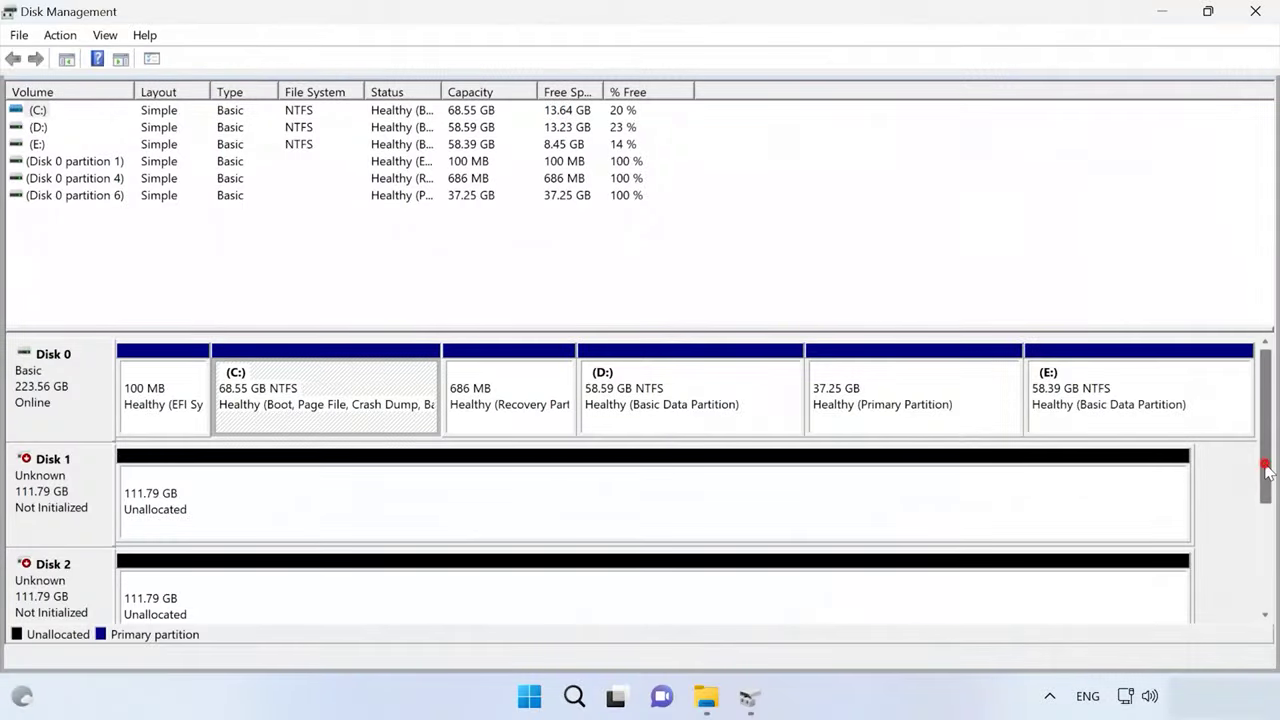
Step: Look over the listed disks in Disk Management, and check the file system of Local Disk (F:) in its properties in File Explorer
{"action": "left_click_drag", "start_coordinate": [1266, 460], "coordinate": [1268, 505]}
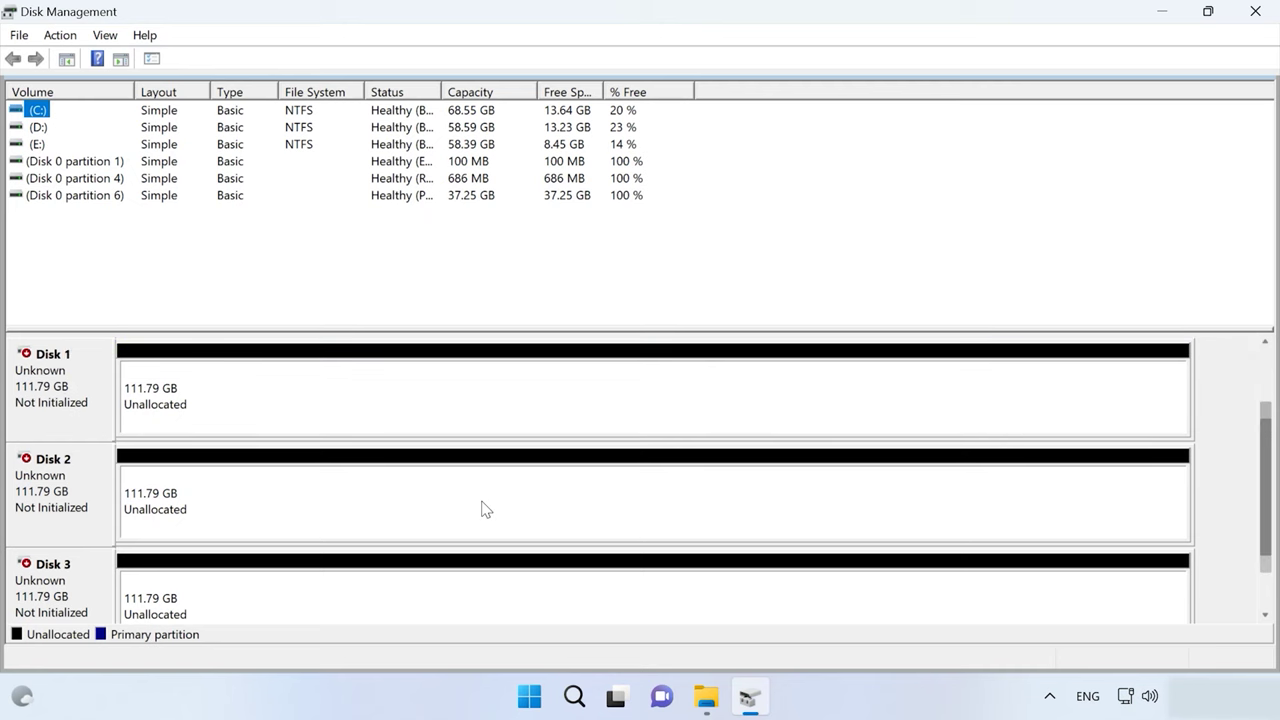
{"action": "left_click", "coordinate": [707, 695]}
{"action": "left_click", "coordinate": [1038, 230]}
{"action": "right_click", "coordinate": [1040, 228]}
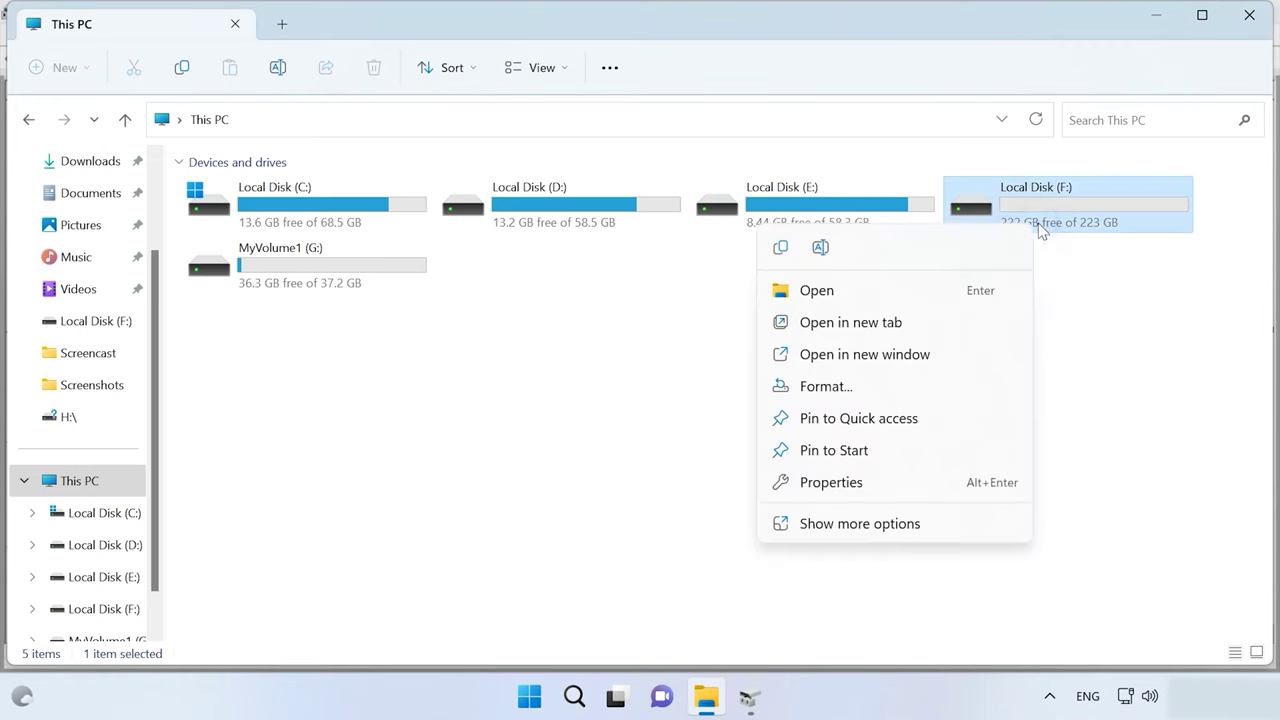
{"action": "left_click", "coordinate": [860, 482]}
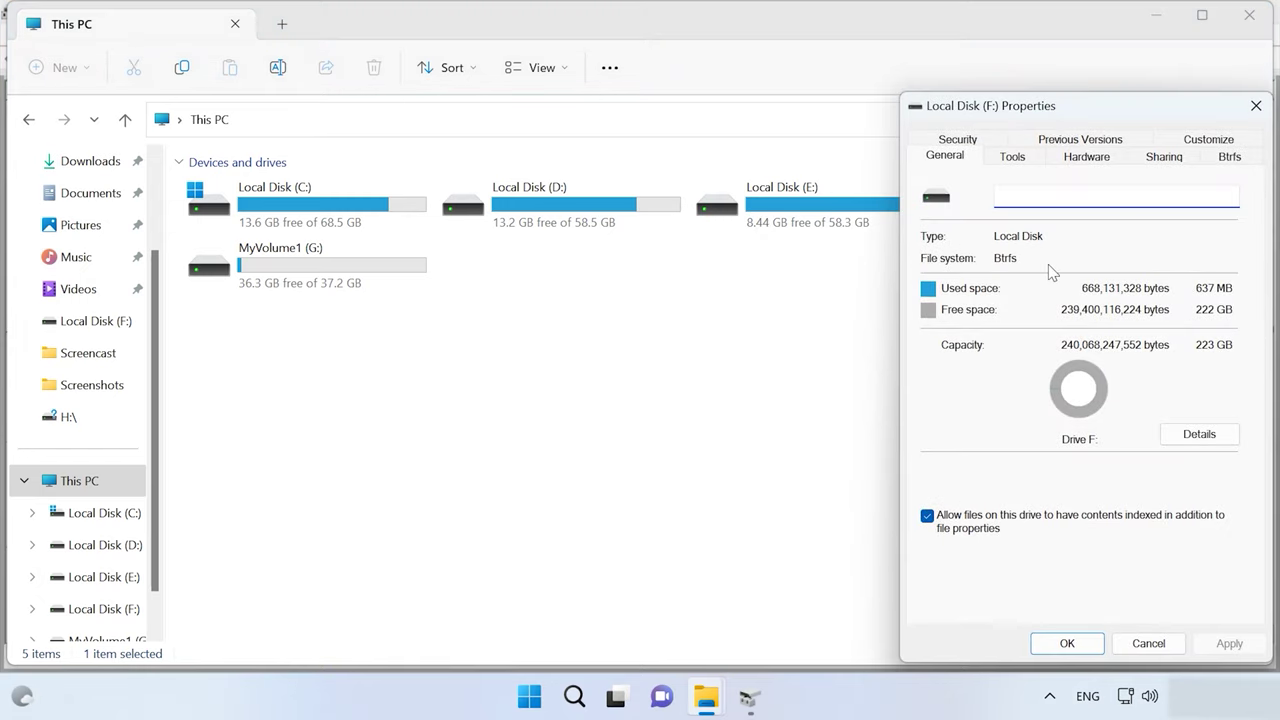
{"action": "left_click", "coordinate": [1256, 105]}
Step: Open Local Disk (F:), look through its Car and movie folders, and return to the drive's root
{"action": "double_click", "coordinate": [1096, 197]}
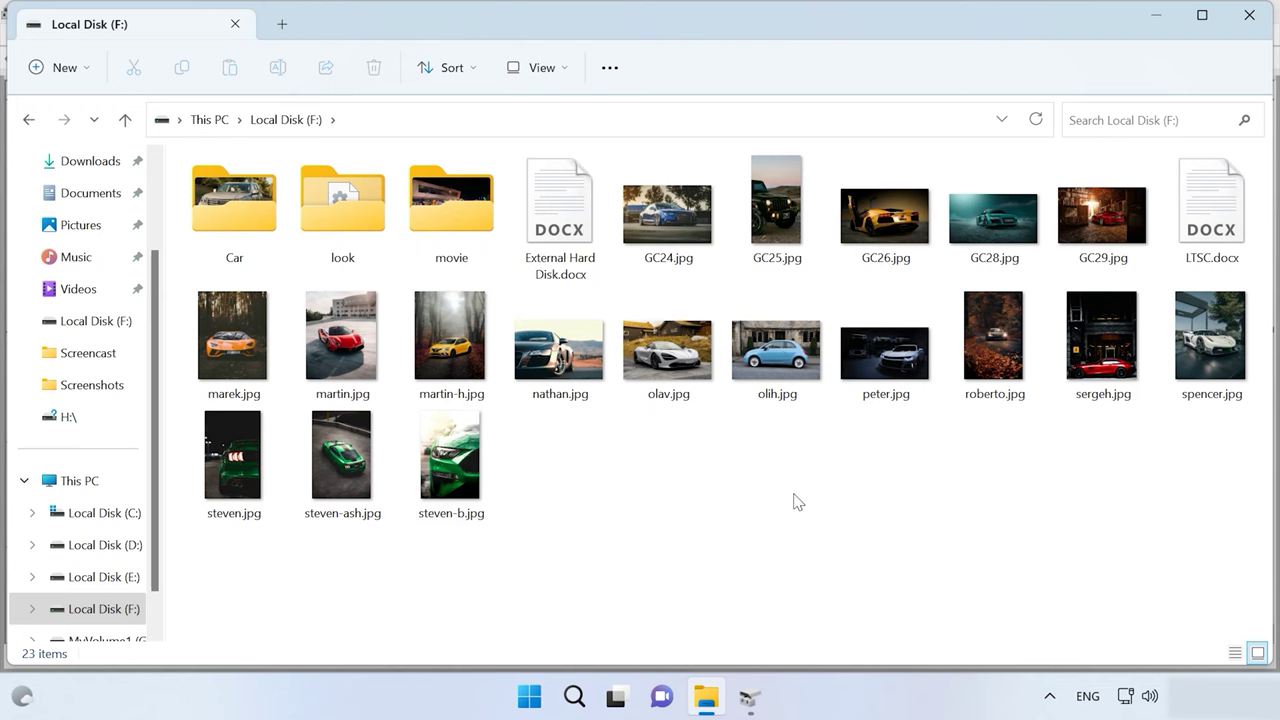
{"action": "double_click", "coordinate": [256, 229]}
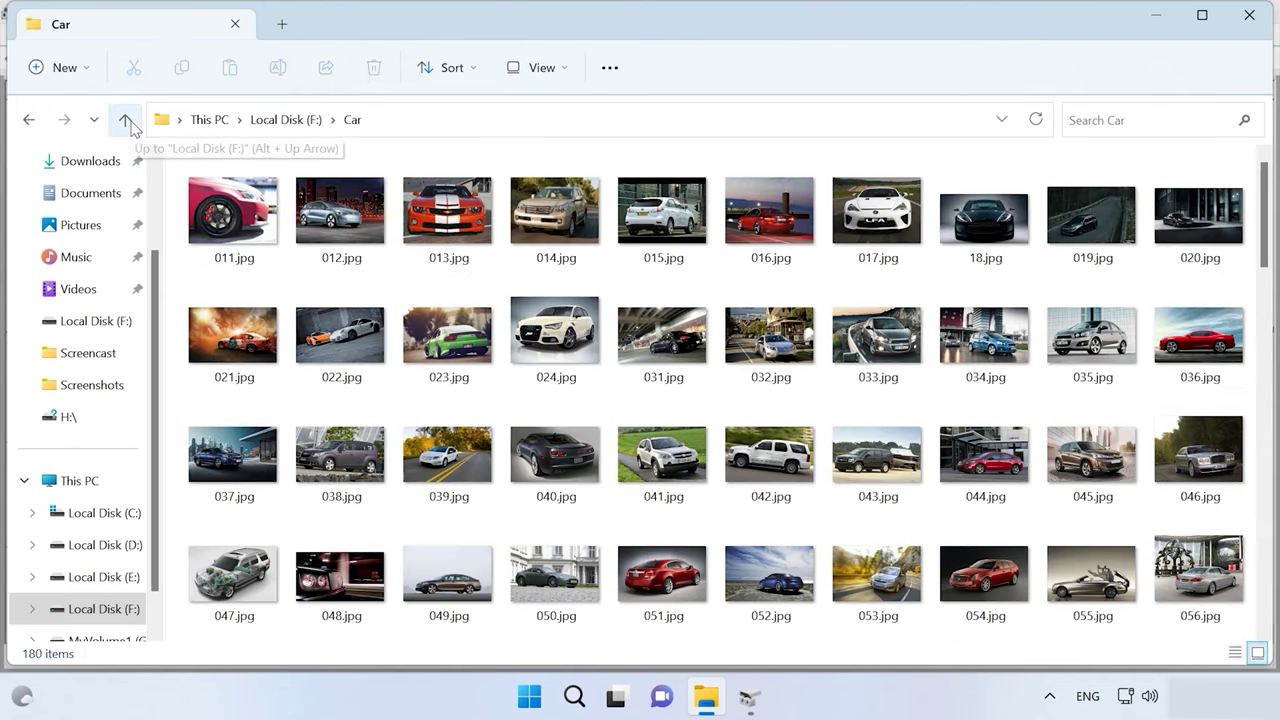
{"action": "left_click", "coordinate": [126, 121]}
{"action": "double_click", "coordinate": [471, 232]}
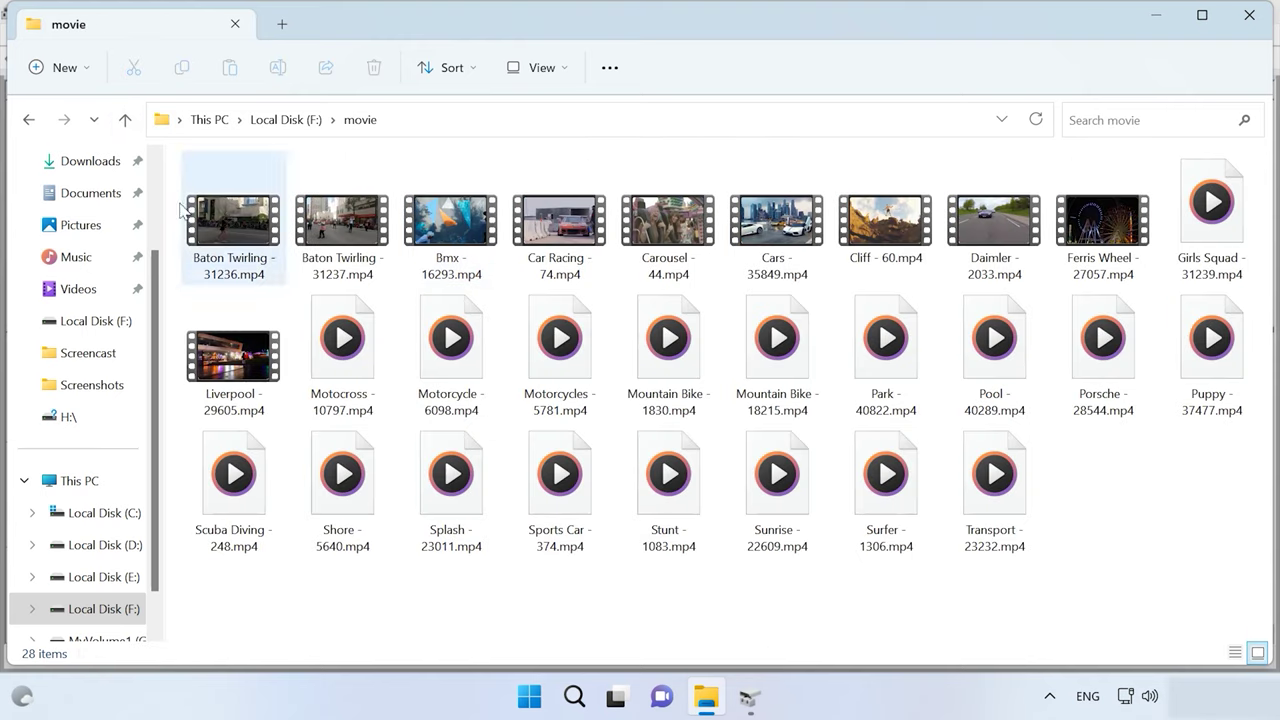
{"action": "left_click", "coordinate": [125, 120]}
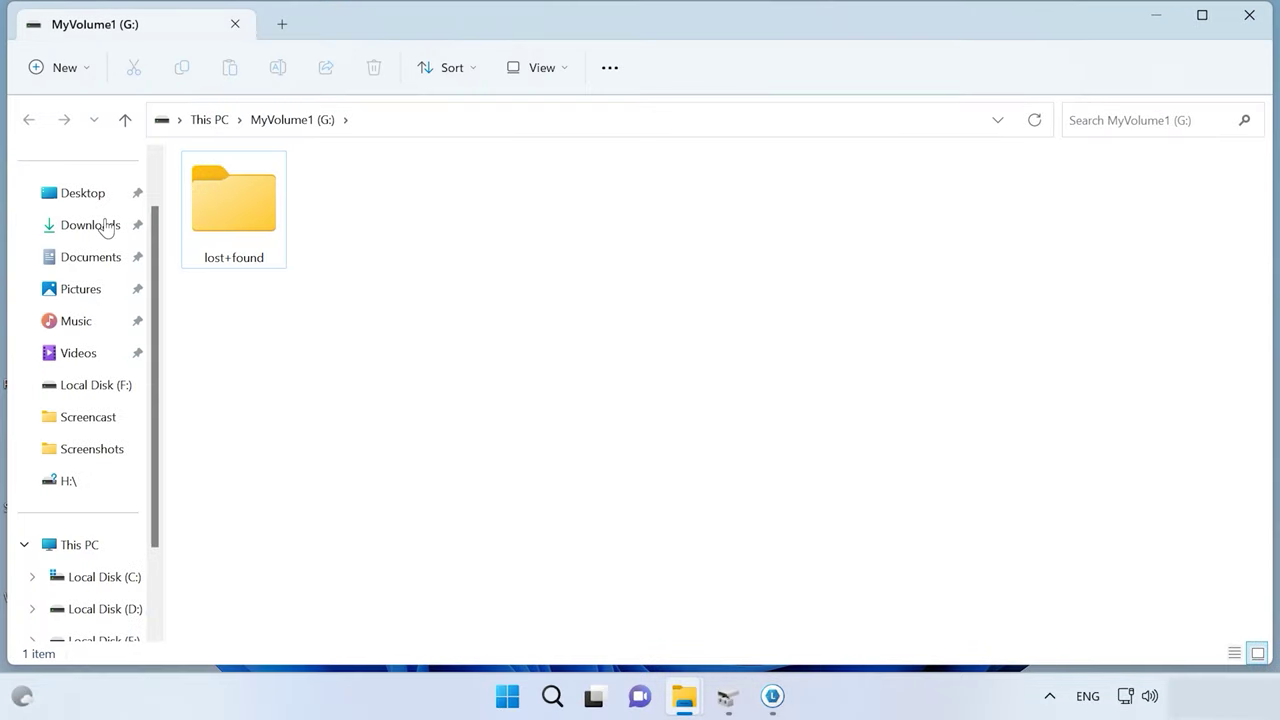
Step: Go back to This PC and reopen MyVolume1 (G:) to examine its contents
{"action": "left_click", "coordinate": [209, 119]}
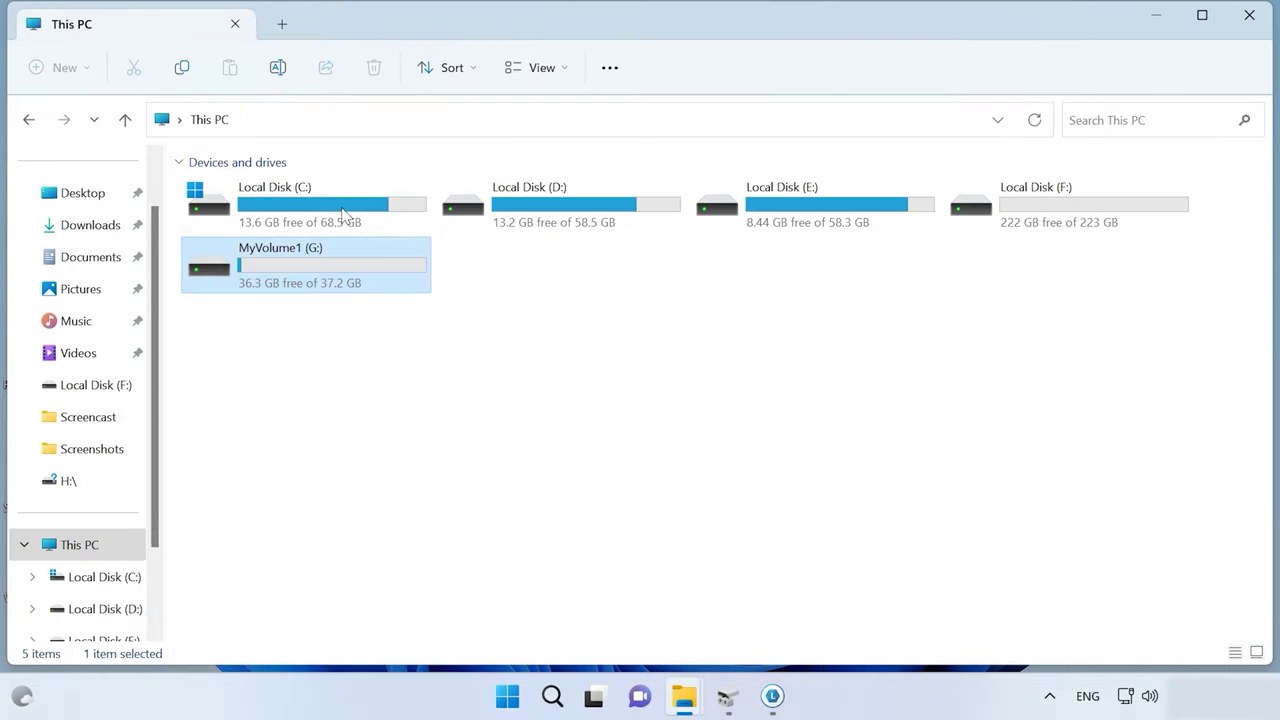
{"action": "double_click", "coordinate": [308, 285]}
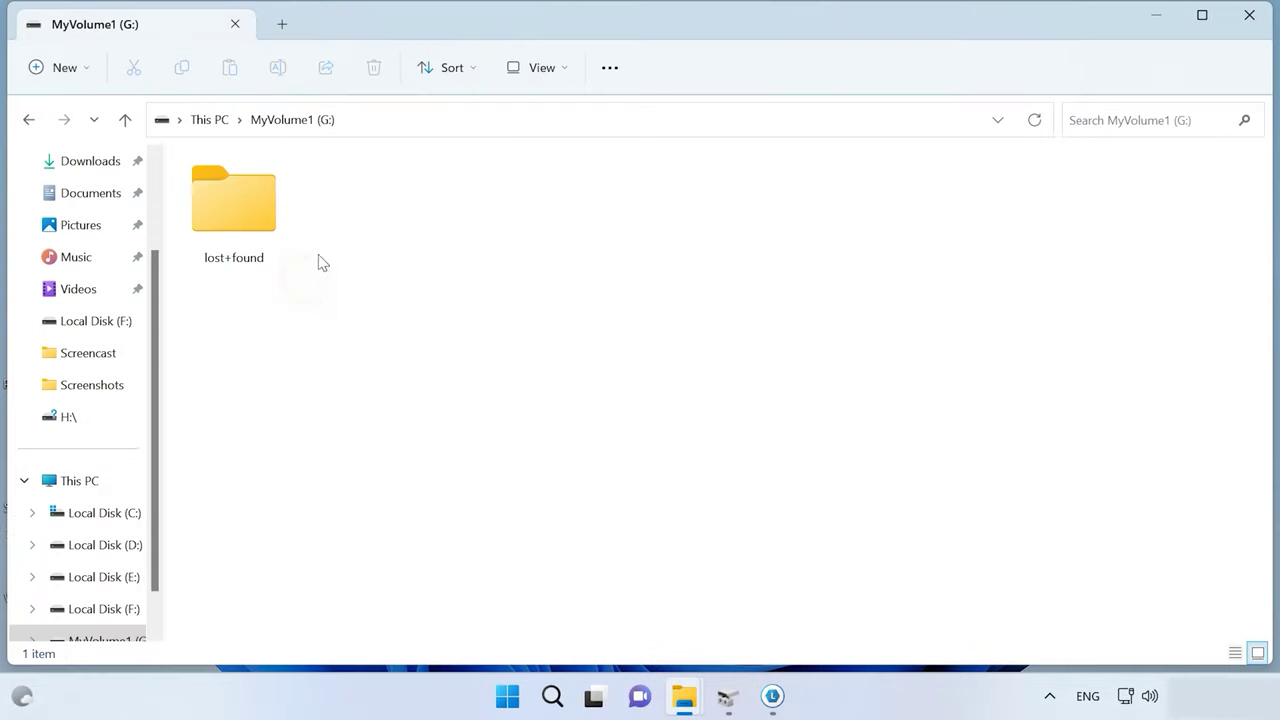